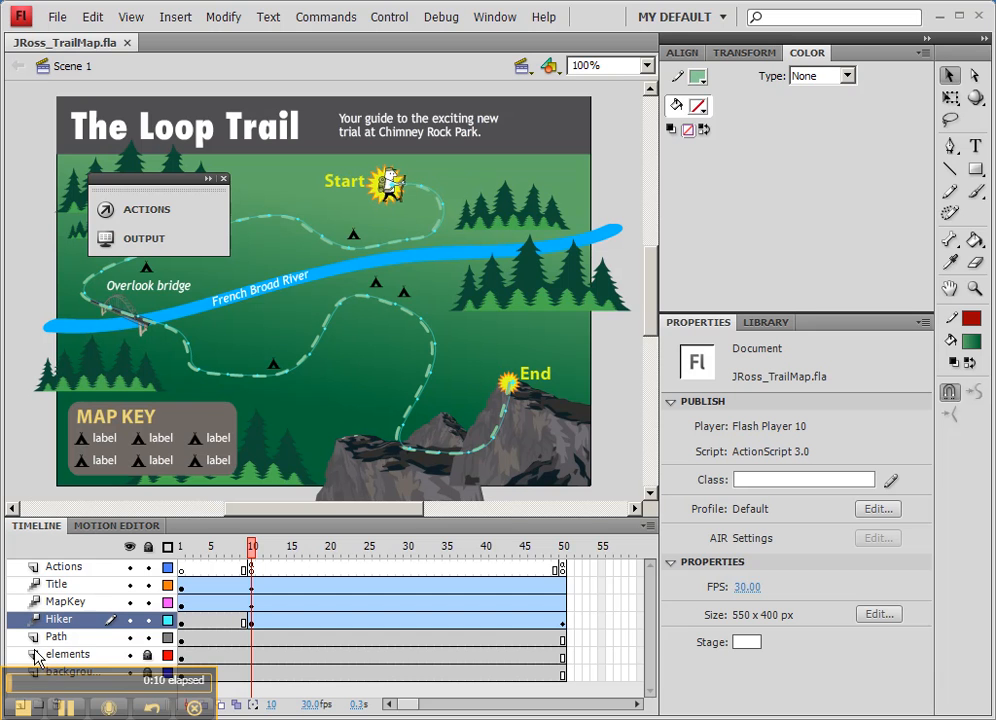
# Add a new layer directly below the Actions layer and name it Buttons
pyautogui.moveTo(56, 691); pyautogui.dragTo(376, 647)
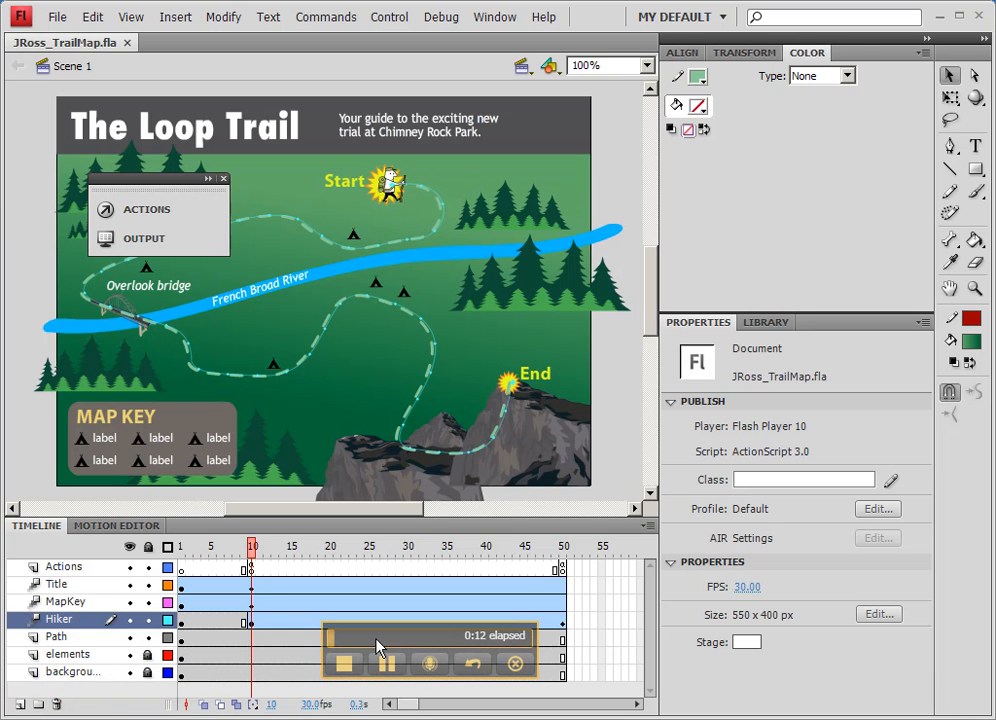
pyautogui.click(19, 705)
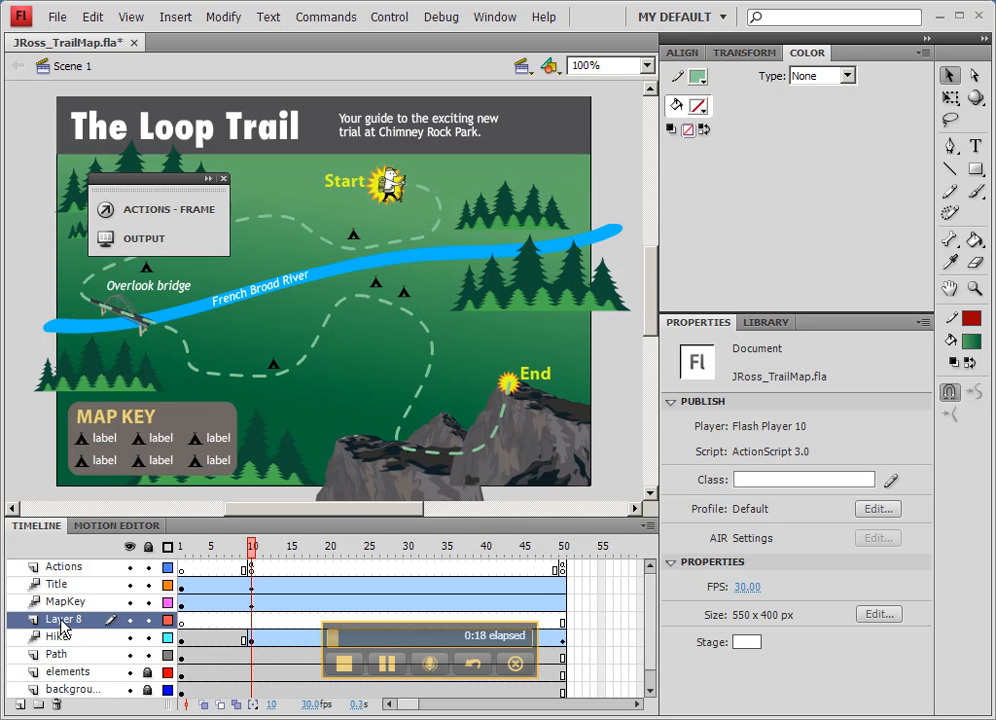
pyautogui.moveTo(62, 625); pyautogui.dragTo(58, 588)
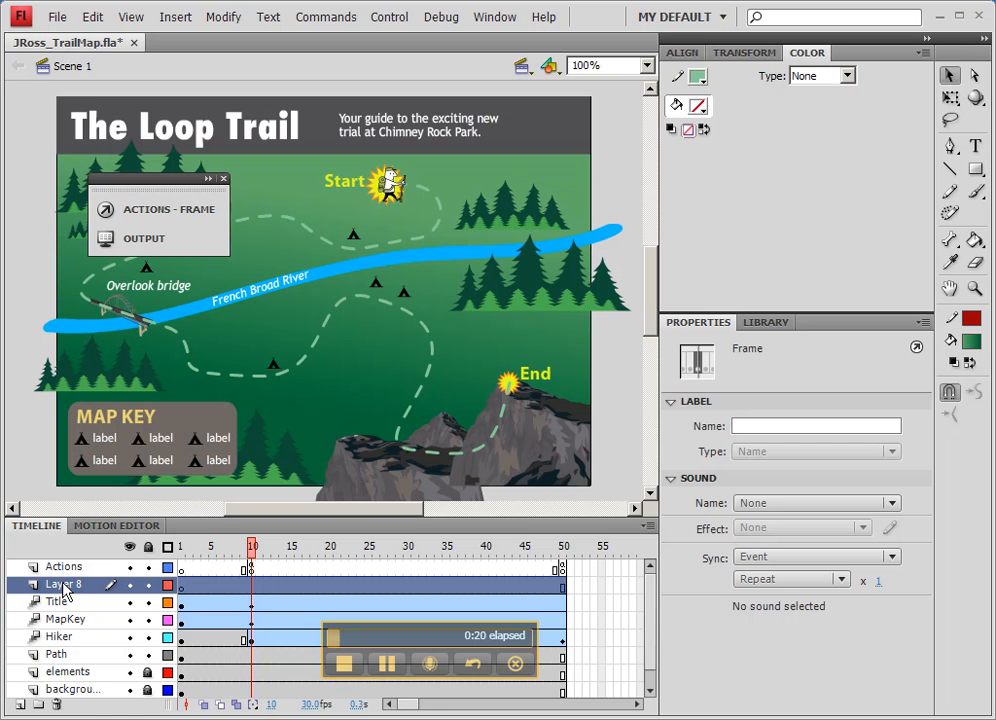
pyautogui.doubleClick(61, 586)
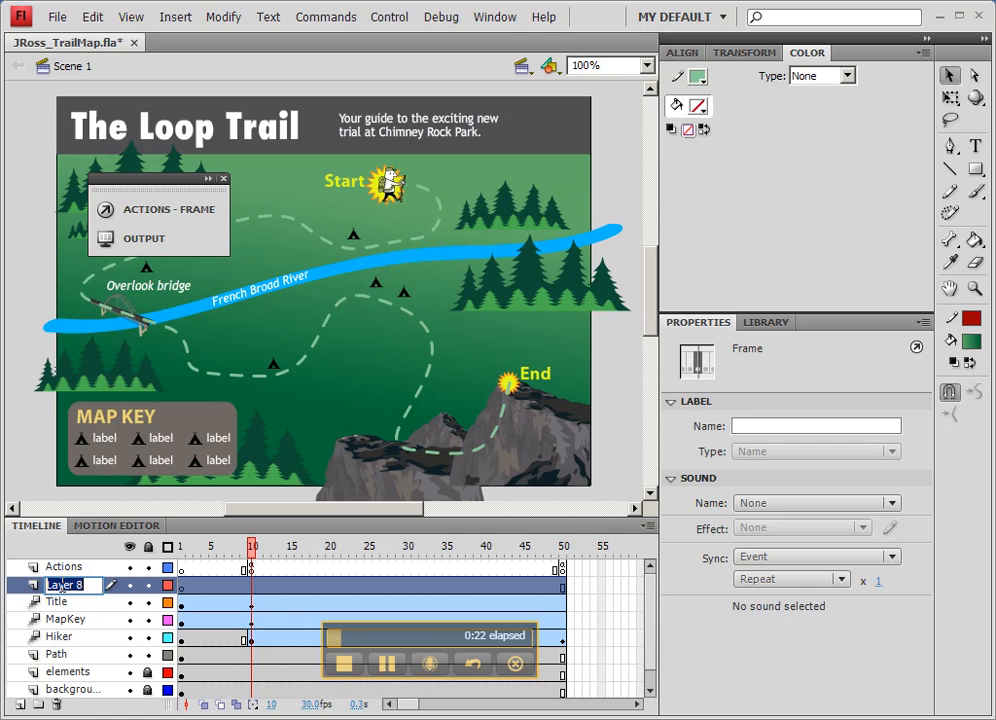
pyautogui.write('Buttons')
pyautogui.press('Return')
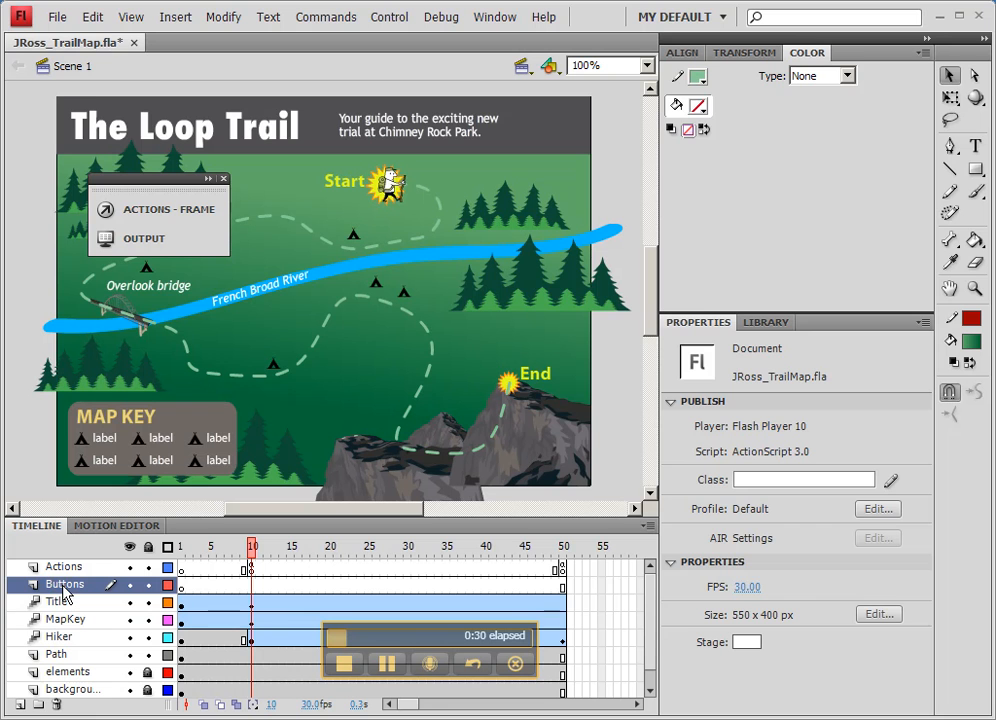
# Insert a keyframe at frame 10 of the Buttons layer
pyautogui.click(253, 587)
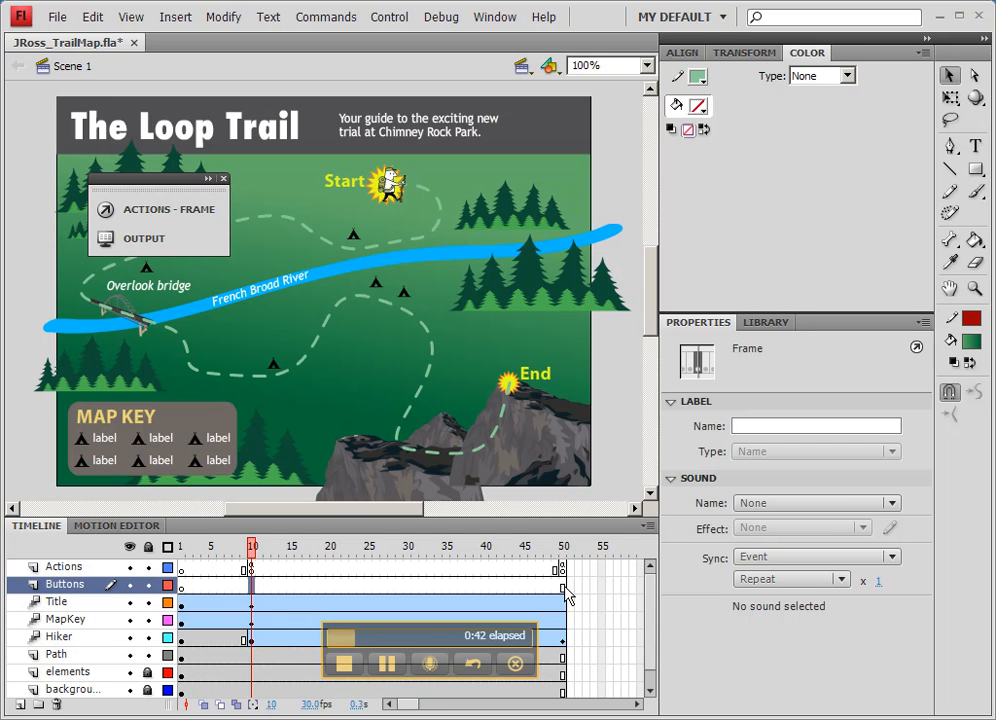
pyautogui.rightClick(252, 590)
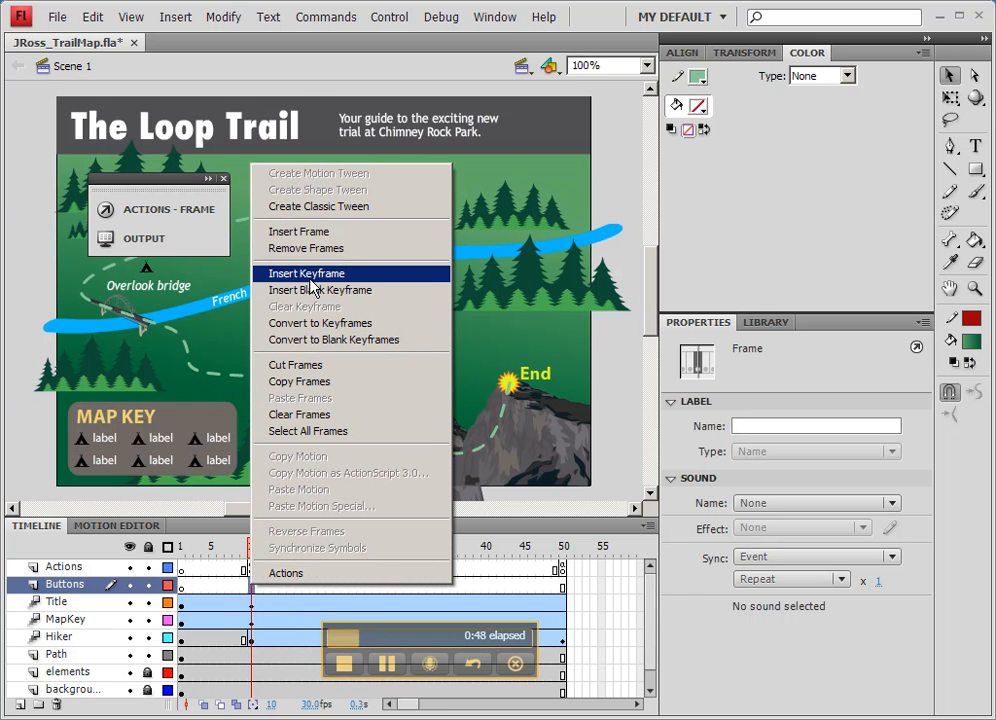
pyautogui.click(316, 277)
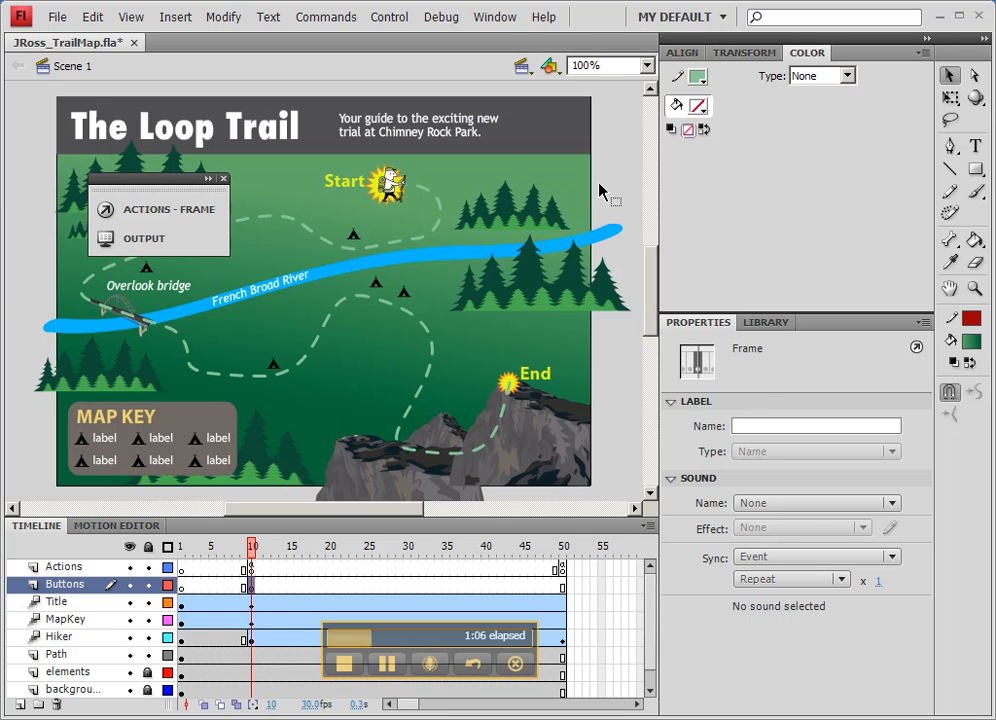
# Draw a rectangle primitive about 149 by 43 px over the river near the middle of the map
pyautogui.click(978, 172)
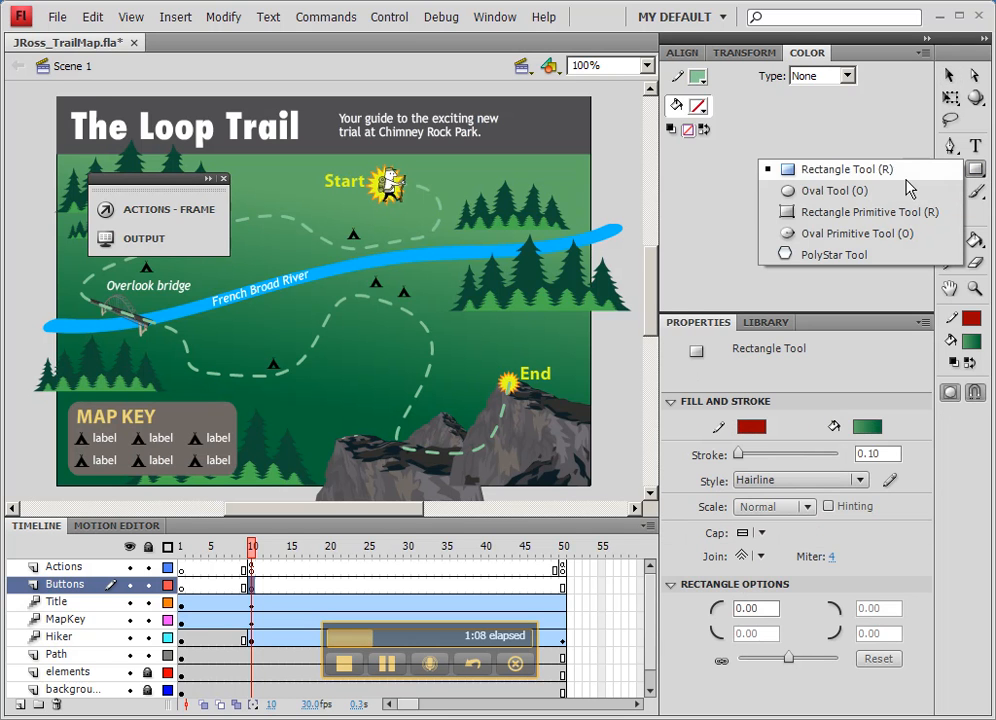
pyautogui.click(836, 219)
pyautogui.moveTo(267, 266); pyautogui.dragTo(405, 306)
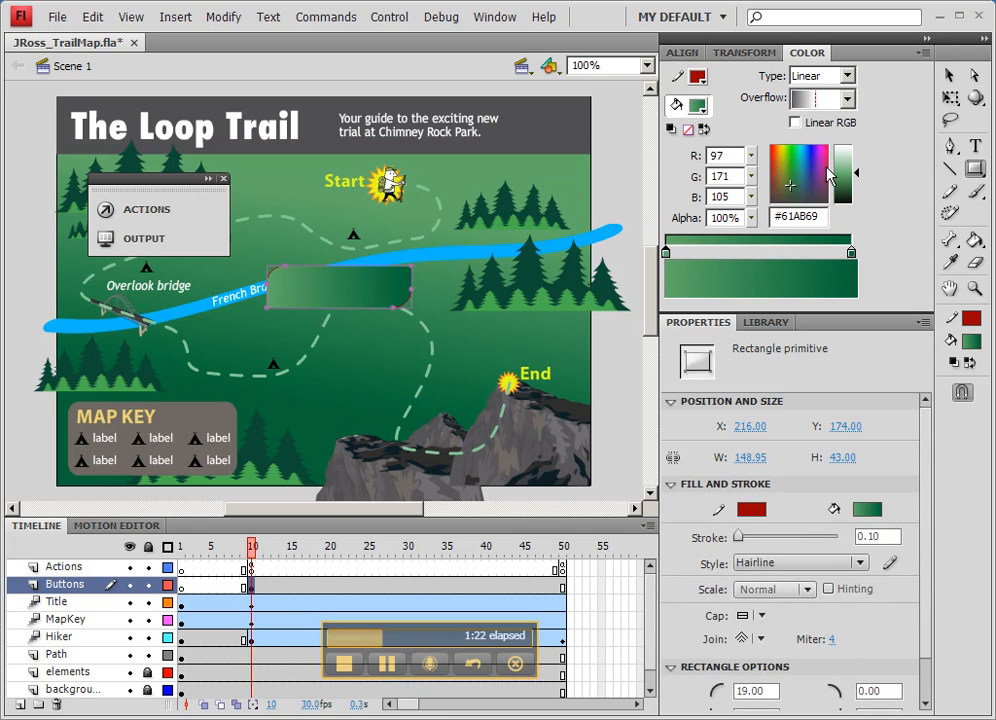
# Set the rectangle's fill to blue #006699 and its stroke to white #FFFFFF
pyautogui.click(699, 106)
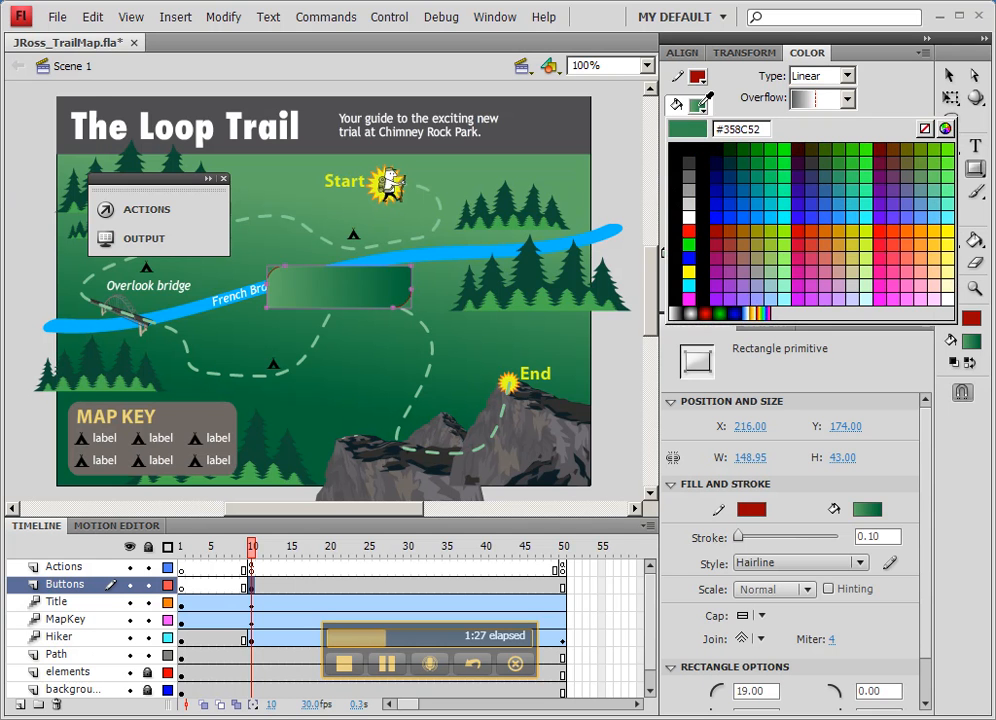
pyautogui.click(750, 182)
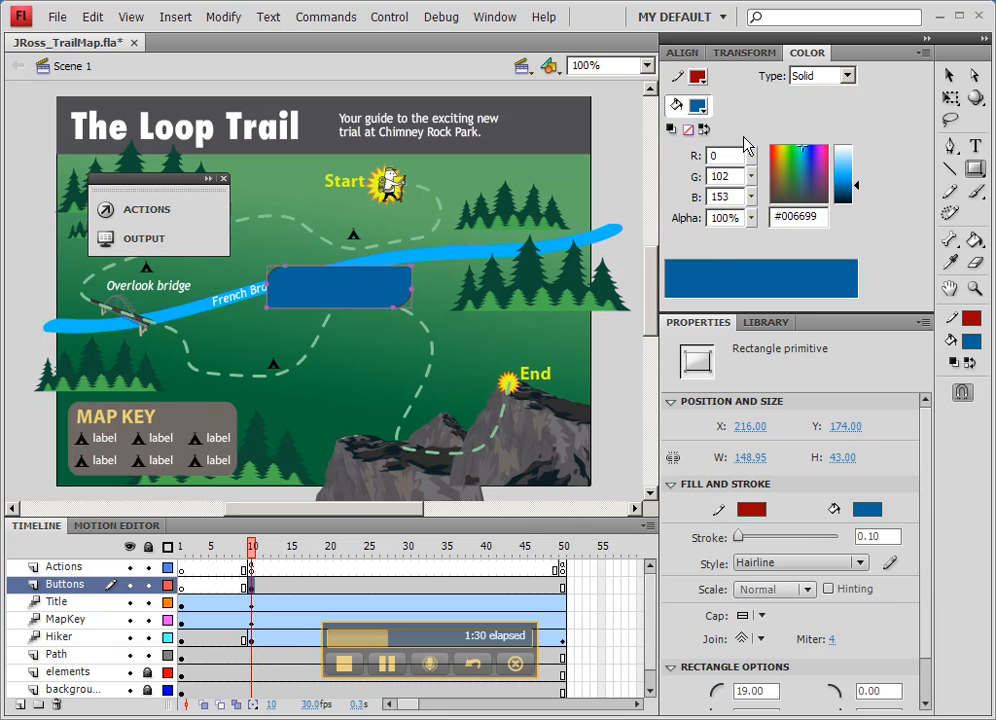
pyautogui.click(703, 80)
pyautogui.click(703, 80)
pyautogui.click(687, 170)
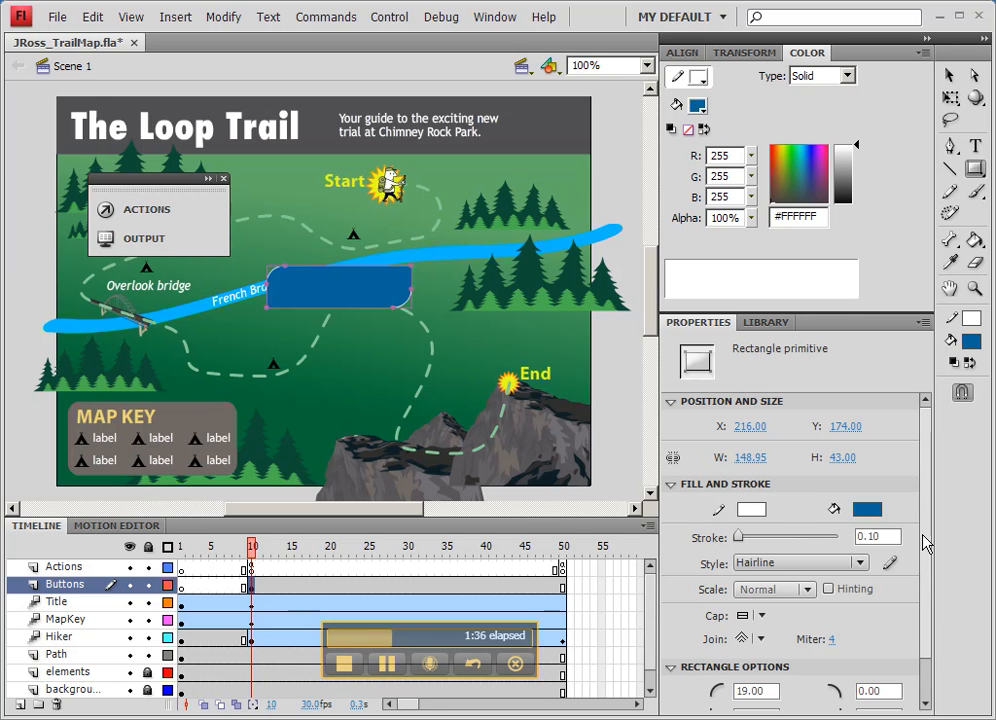
# Link the rectangle's corner radii and round all four corners to about 13.55, leaving the rectangle deselected
pyautogui.scroll(-2, 925, 542)
pyautogui.click(721, 697)
pyautogui.moveTo(789, 697)
pyautogui.mouseDown()
pyautogui.moveTo(778, 696)
pyautogui.moveTo(798, 703)
pyautogui.mouseUp()
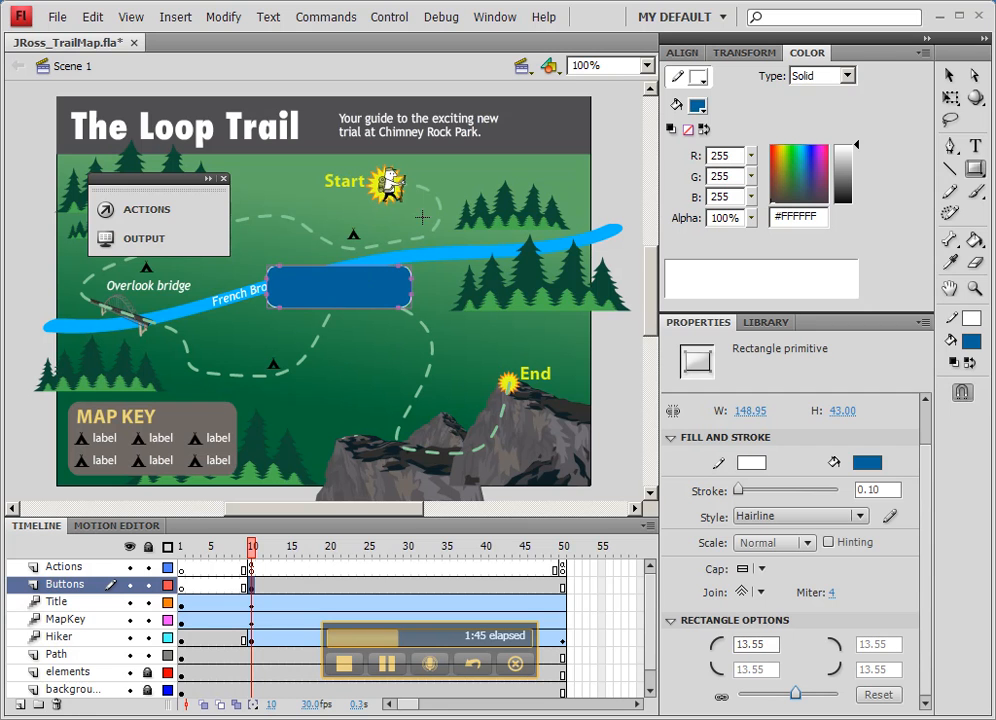
pyautogui.click(949, 78)
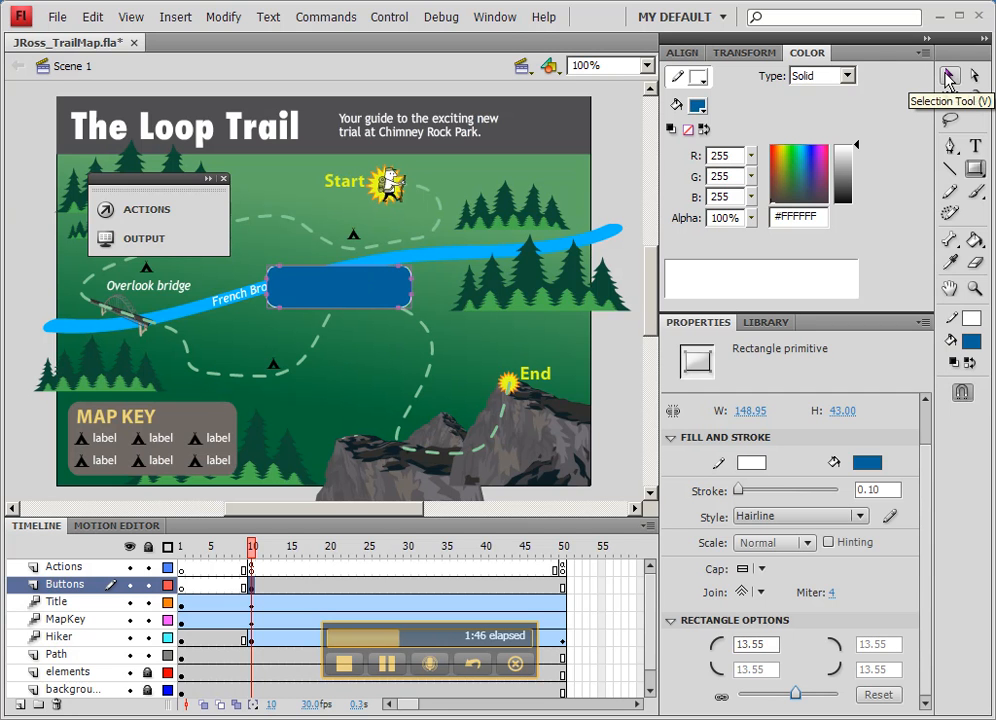
pyautogui.click(620, 145)
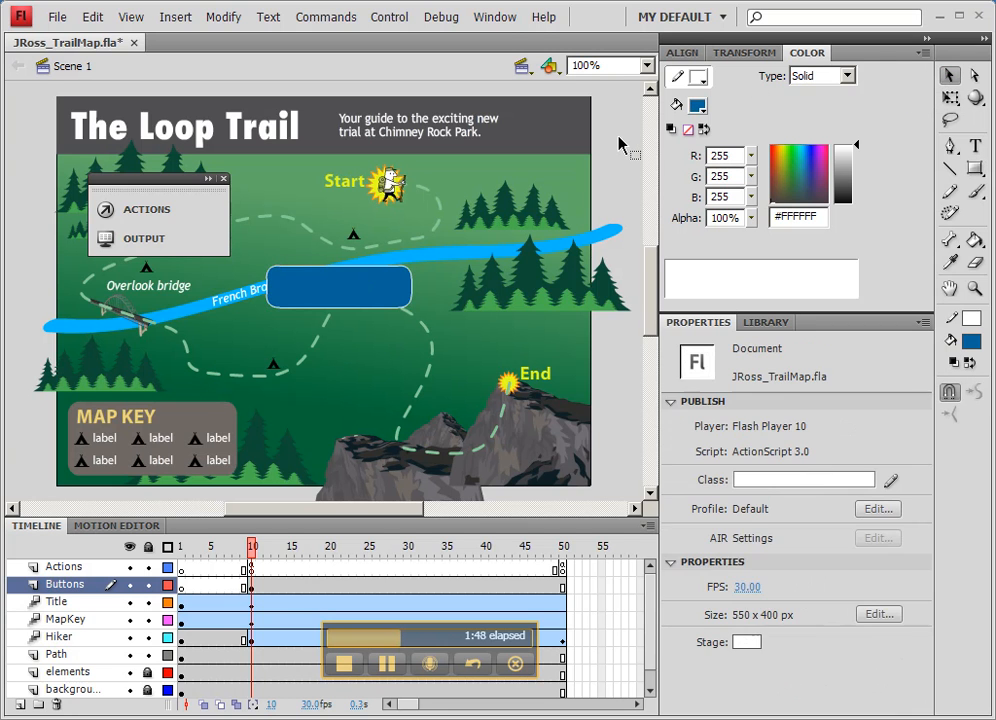
# Move the blue rectangle below the river to about X 226.5, Y 243.45
pyautogui.click(380, 298)
pyautogui.moveTo(380, 298)
pyautogui.mouseDown()
pyautogui.moveTo(358, 326)
pyautogui.moveTo(385, 312)
pyautogui.moveTo(385, 285)
pyautogui.mouseUp()
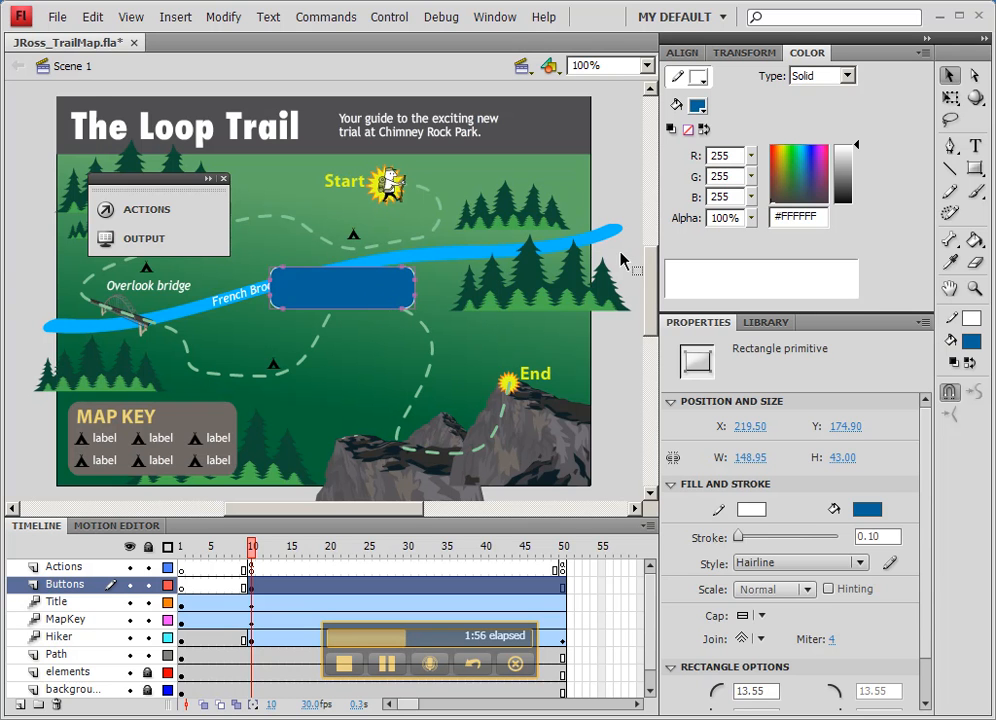
pyautogui.click(624, 194)
pyautogui.moveTo(382, 307); pyautogui.dragTo(380, 368)
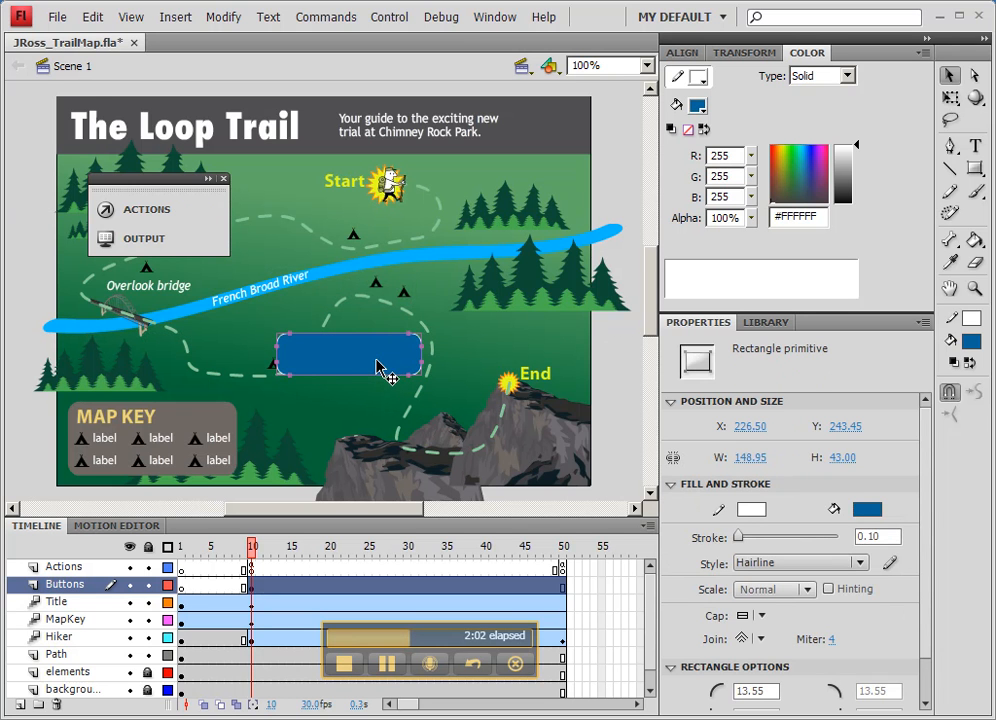
# Scale the blue rectangle down to about 119 by 31 px with Free Transform, keeping its upper-right corner in place
pyautogui.press('q')
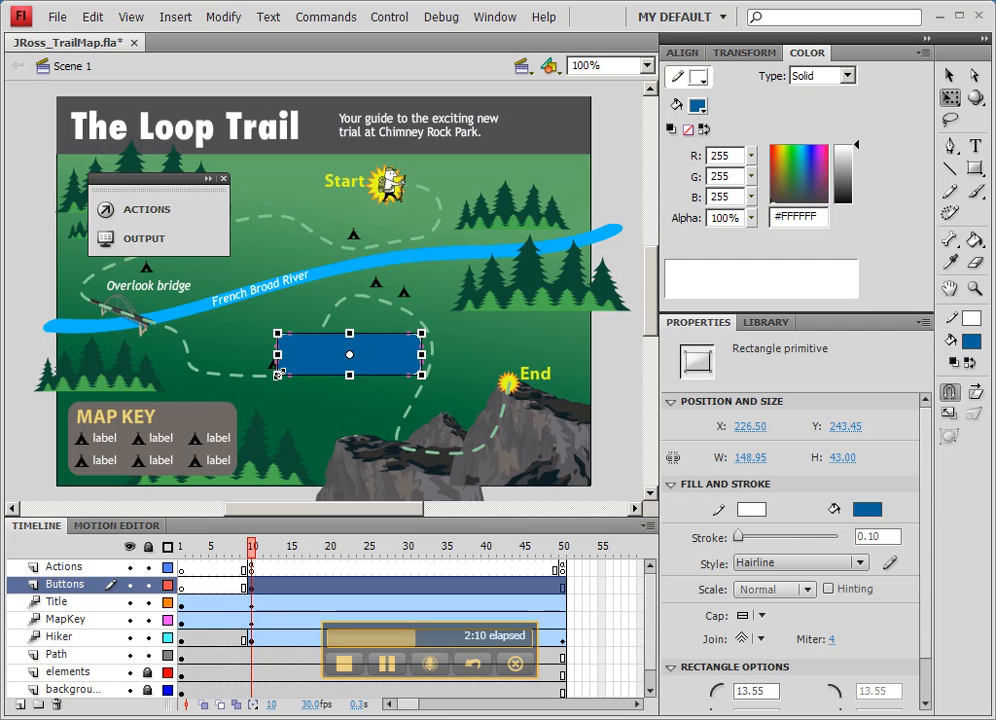
pyautogui.moveTo(277, 374); pyautogui.dragTo(306, 363)
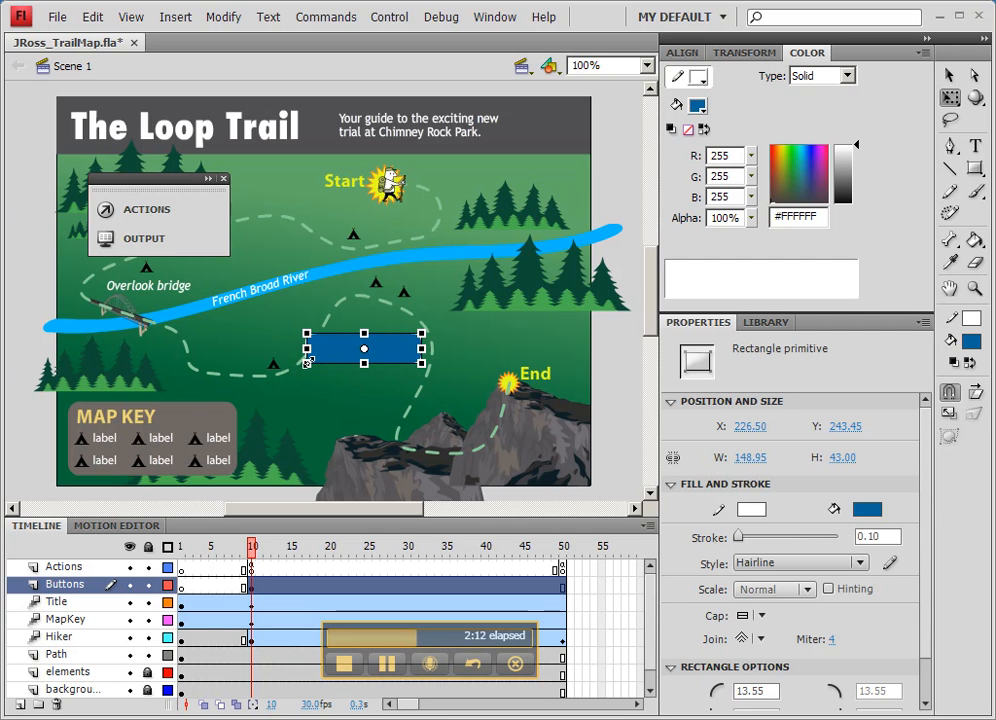
pyautogui.click(622, 210)
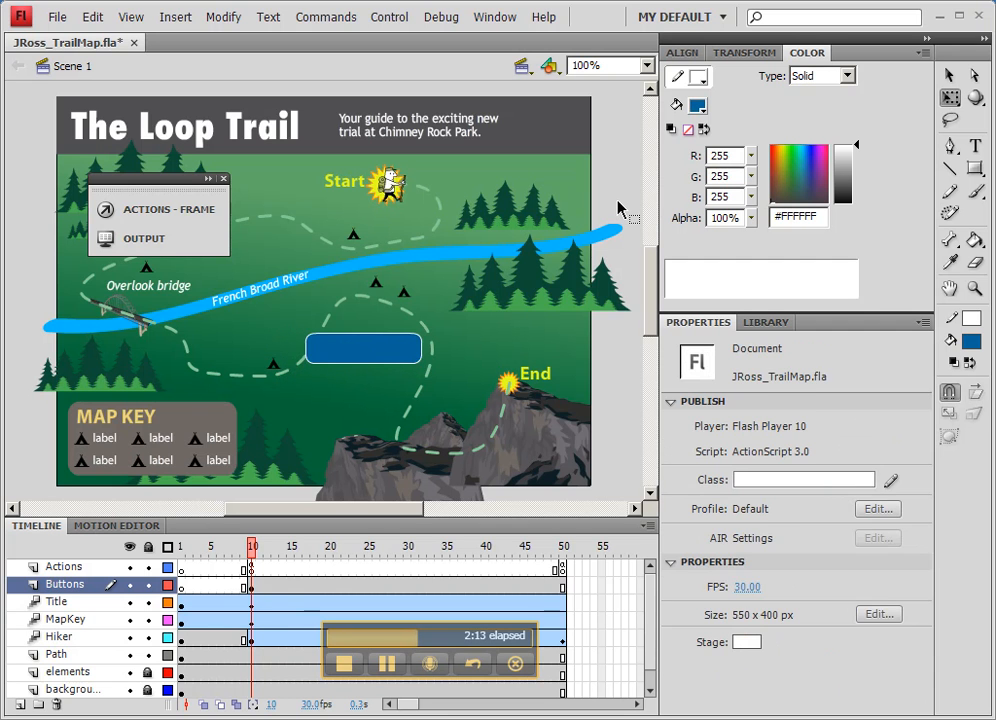
pyautogui.click(383, 357)
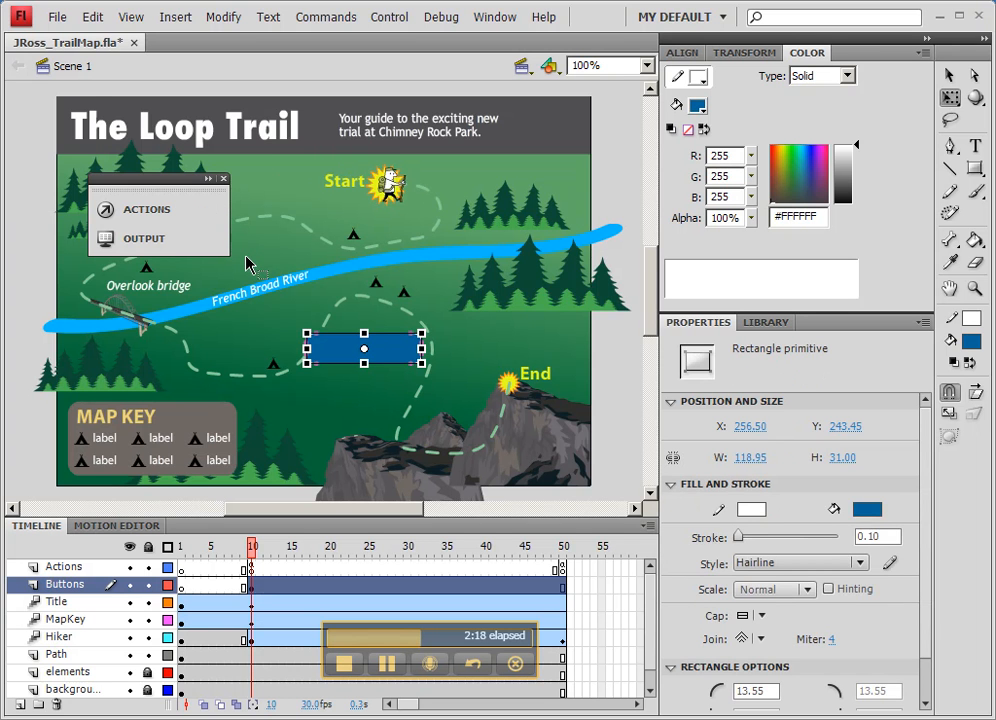
pyautogui.click(615, 158)
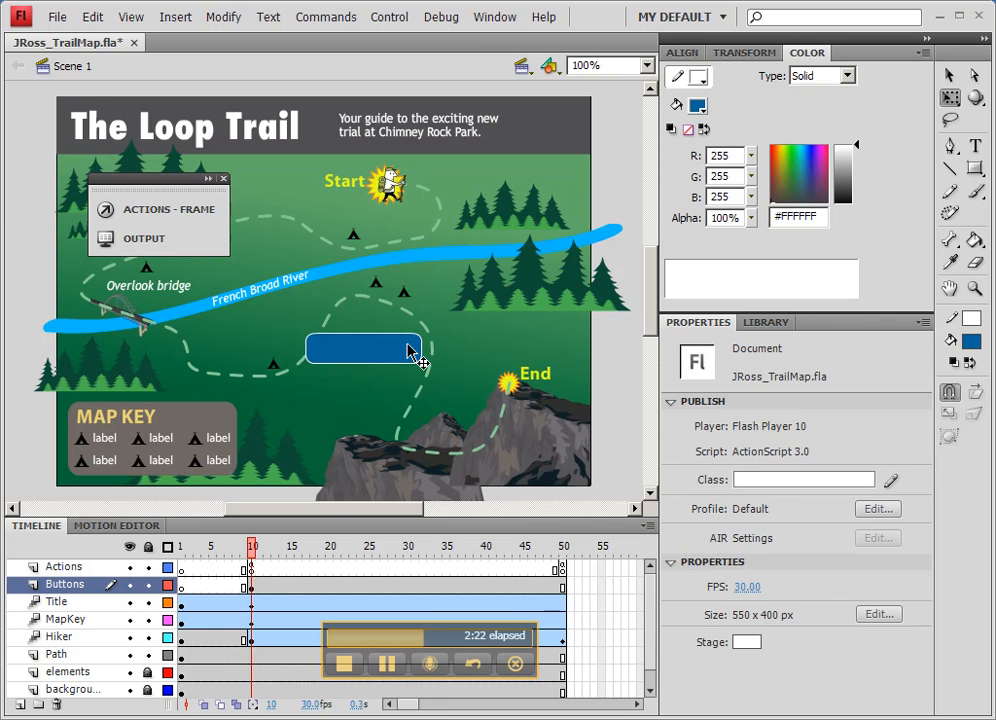
# Convert the blue rectangle to a Button symbol named "play button"
pyautogui.click(366, 363)
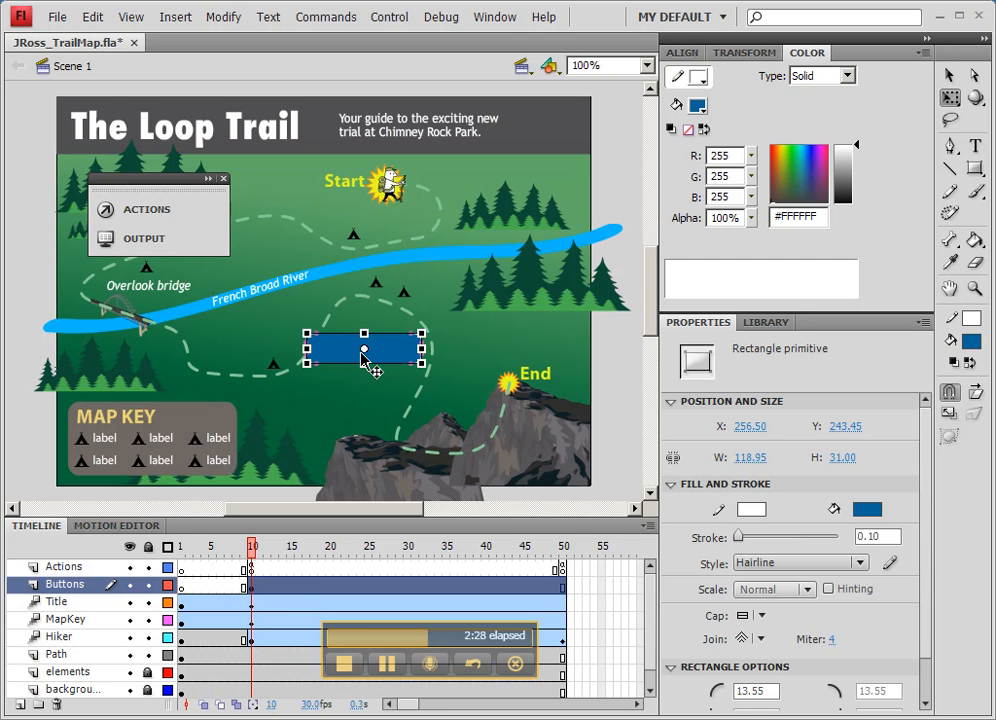
pyautogui.rightClick(364, 357)
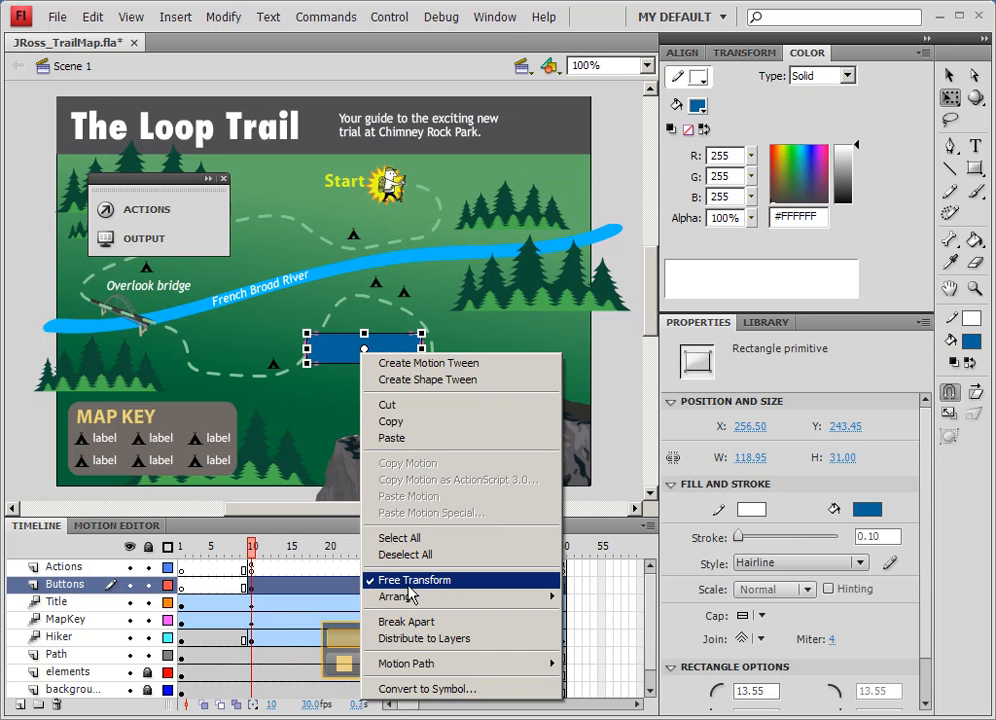
pyautogui.click(432, 690)
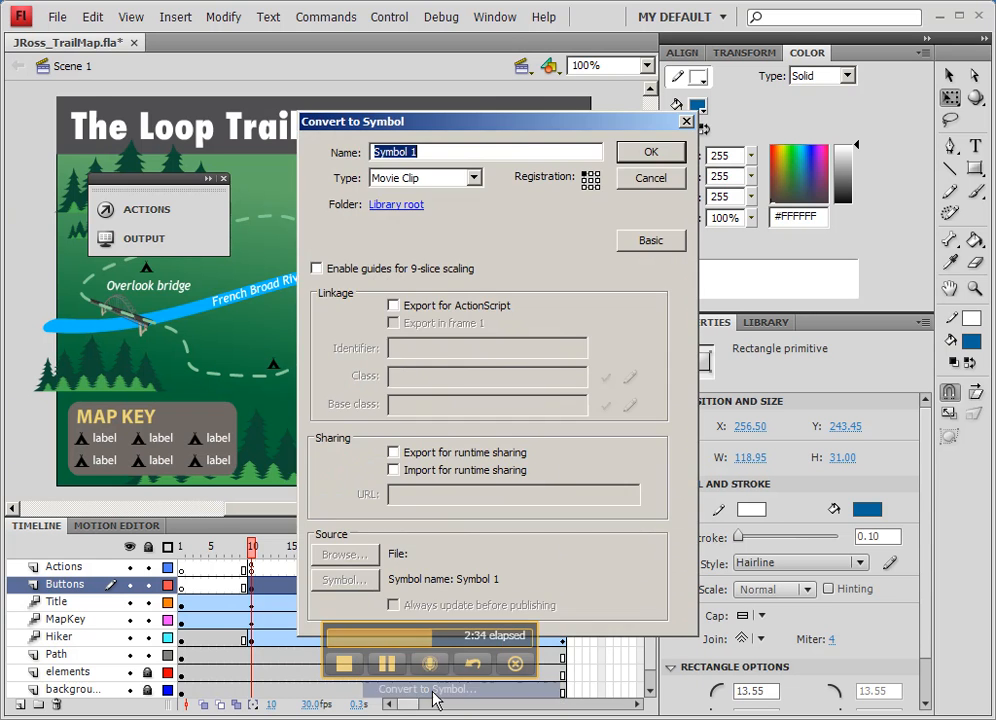
pyautogui.click(408, 180)
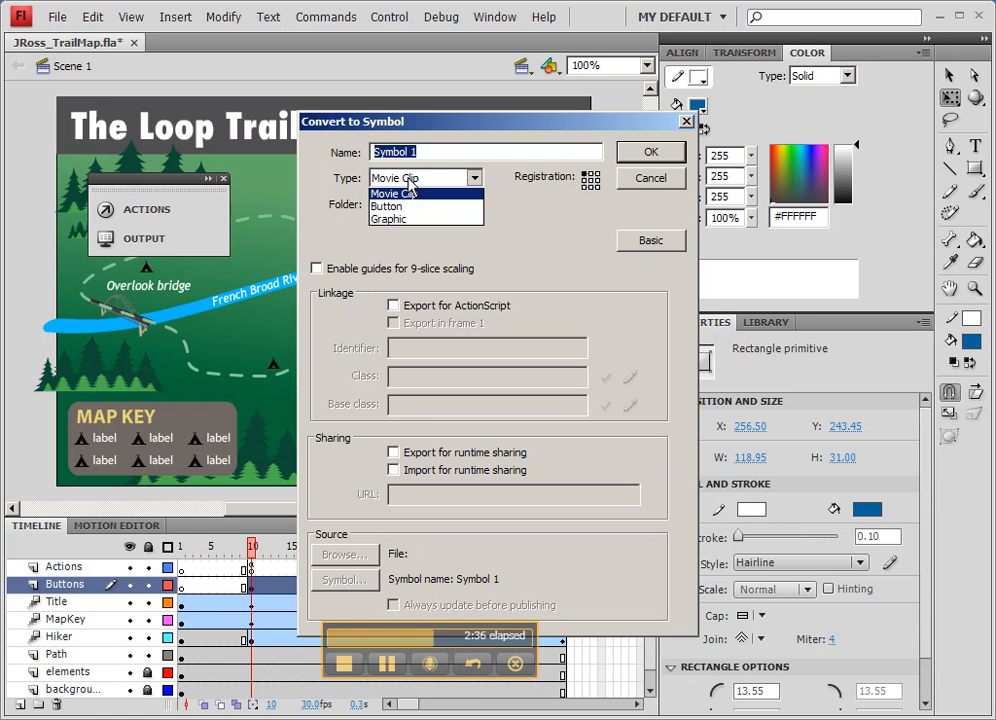
pyautogui.click(389, 210)
pyautogui.hotkey('shift', 'Tab')
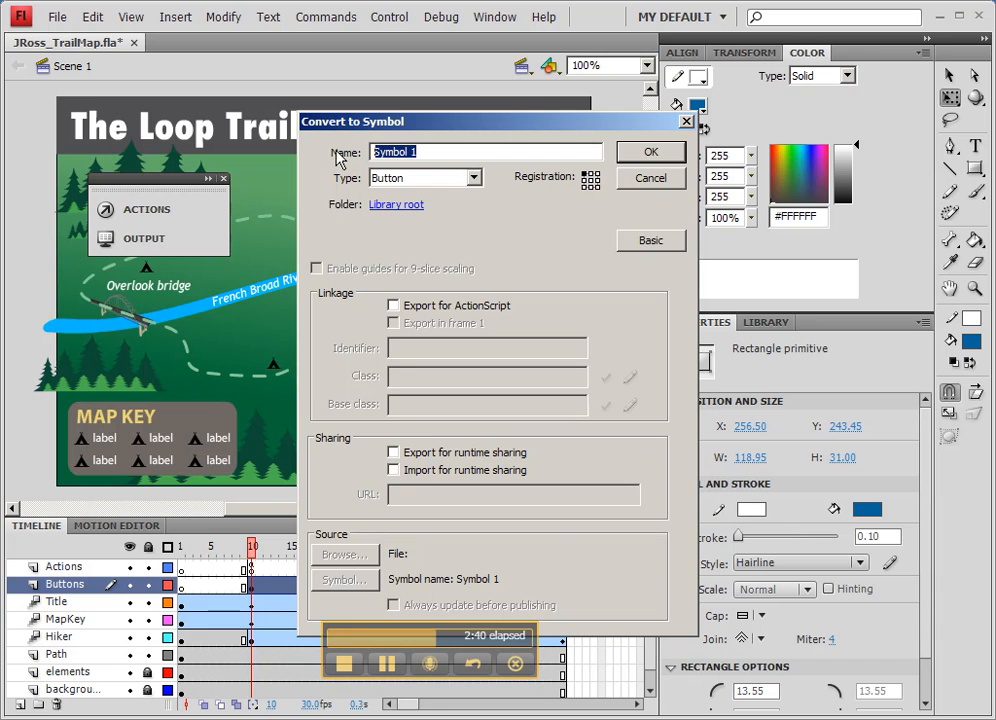
pyautogui.write('pla')
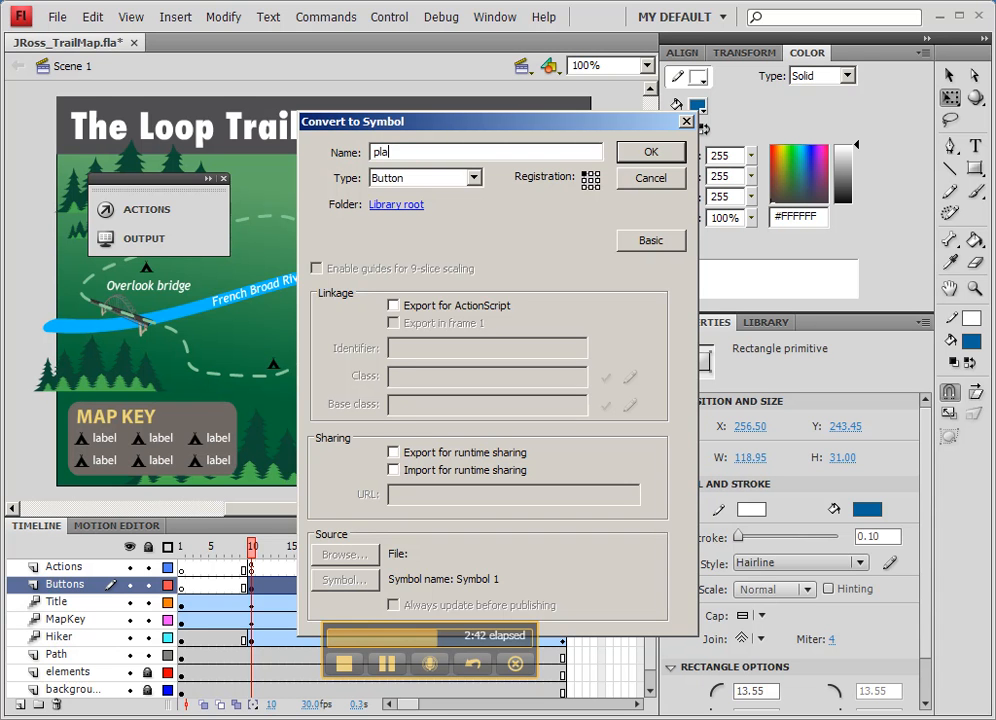
pyautogui.write('y button')
pyautogui.click(651, 153)
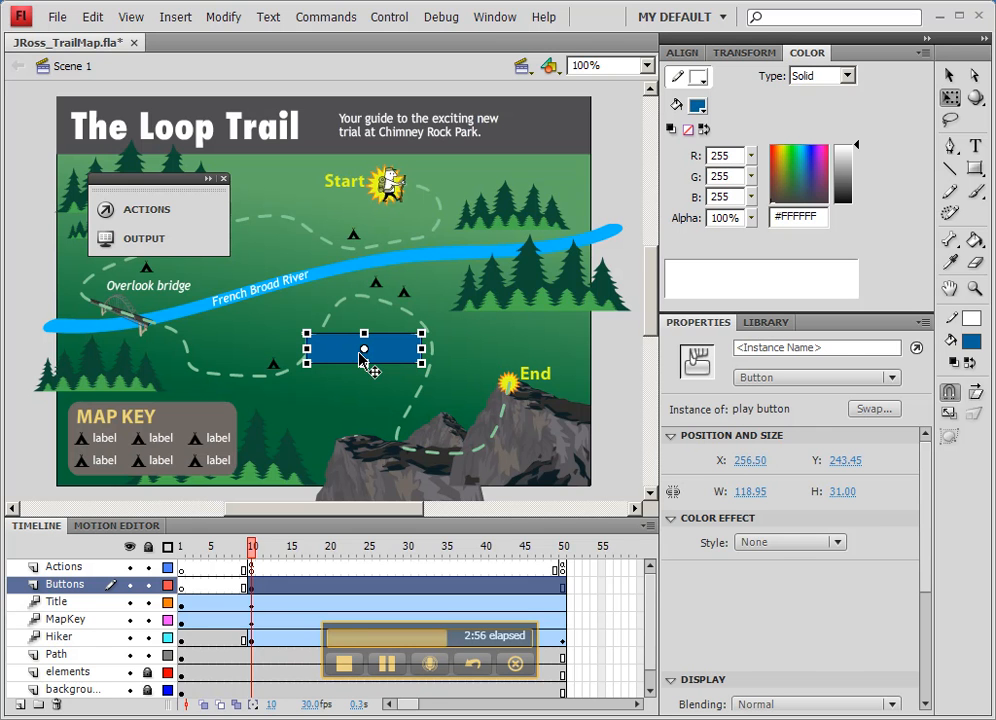
# Inside the play button symbol, convert the blue rectangle to a Movie Clip symbol named "play button background"
pyautogui.doubleClick(399, 363)
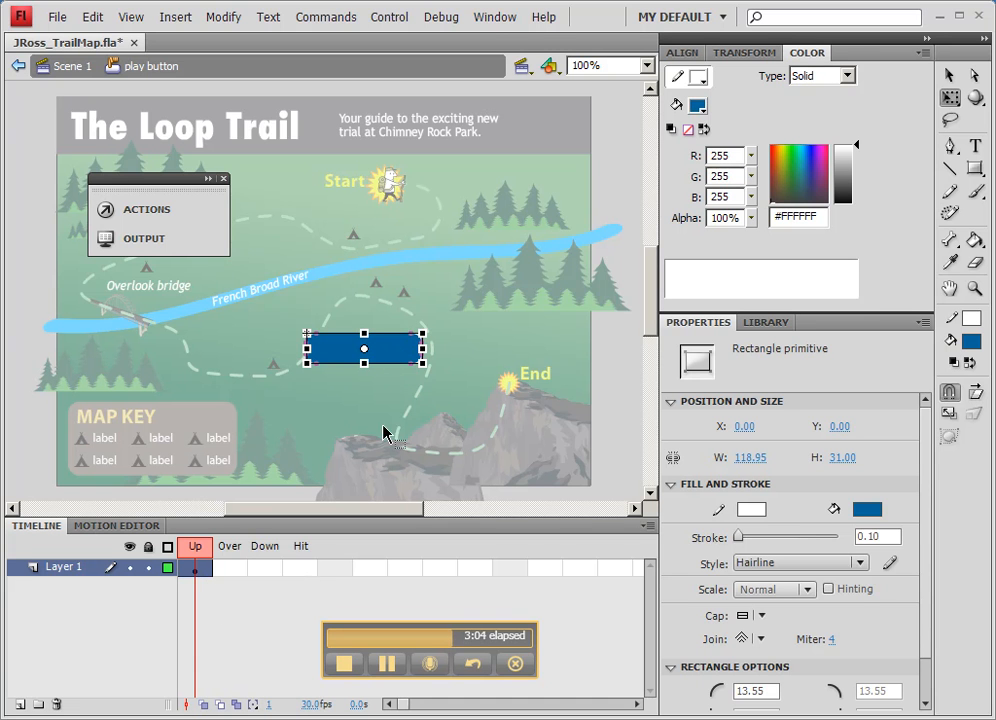
pyautogui.click(476, 391)
pyautogui.click(400, 356)
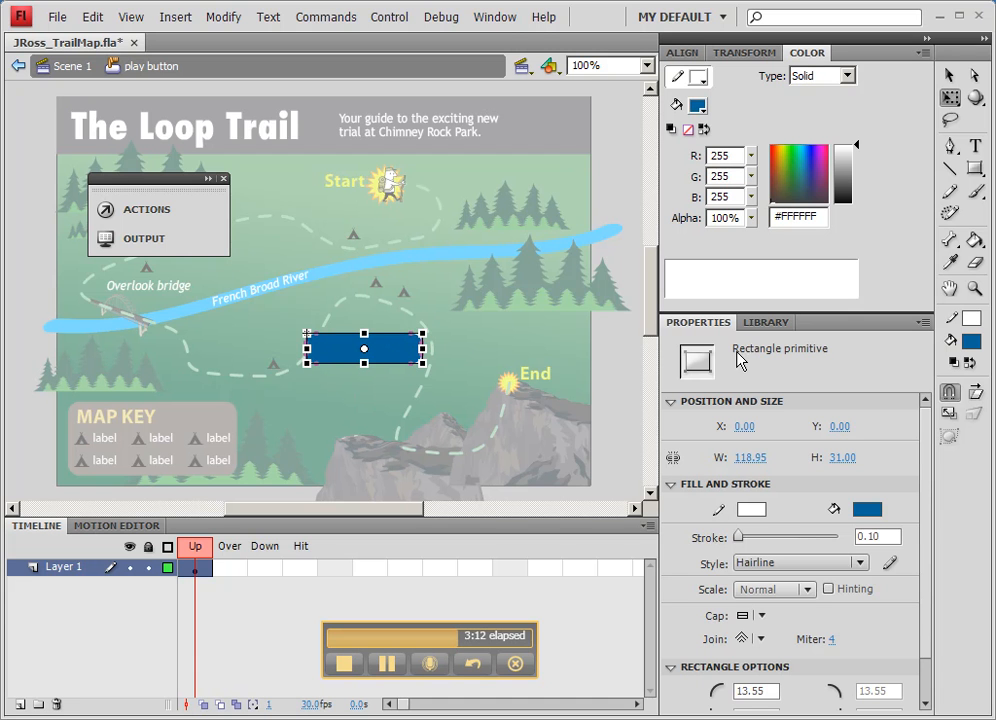
pyautogui.rightClick(333, 352)
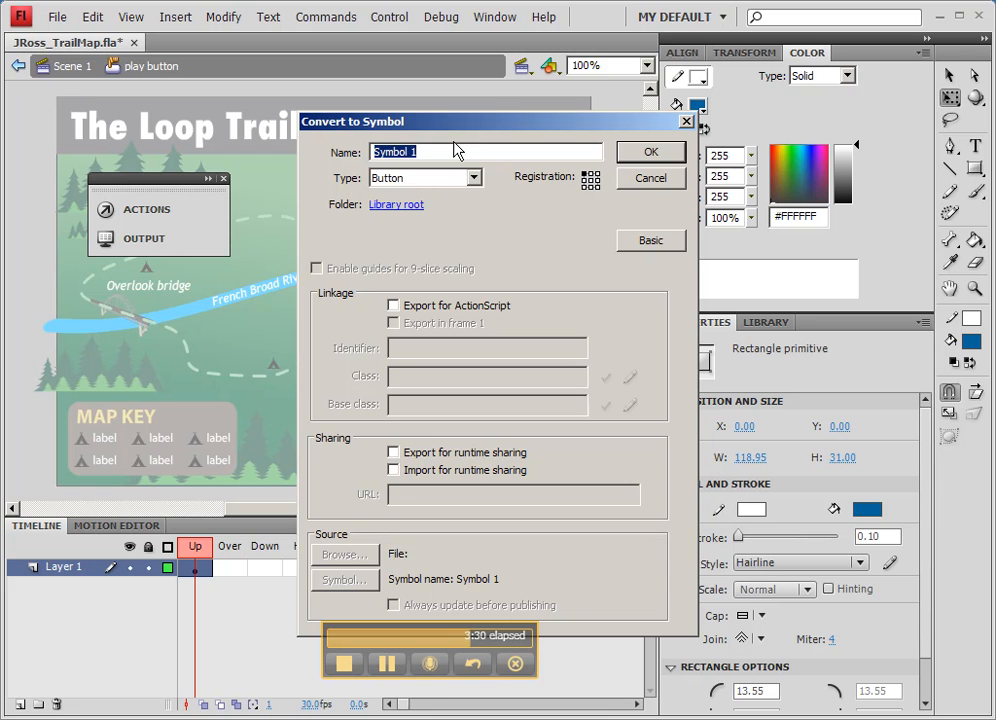
pyautogui.click(470, 177)
pyautogui.click(408, 190)
pyautogui.moveTo(425, 151); pyautogui.dragTo(352, 160)
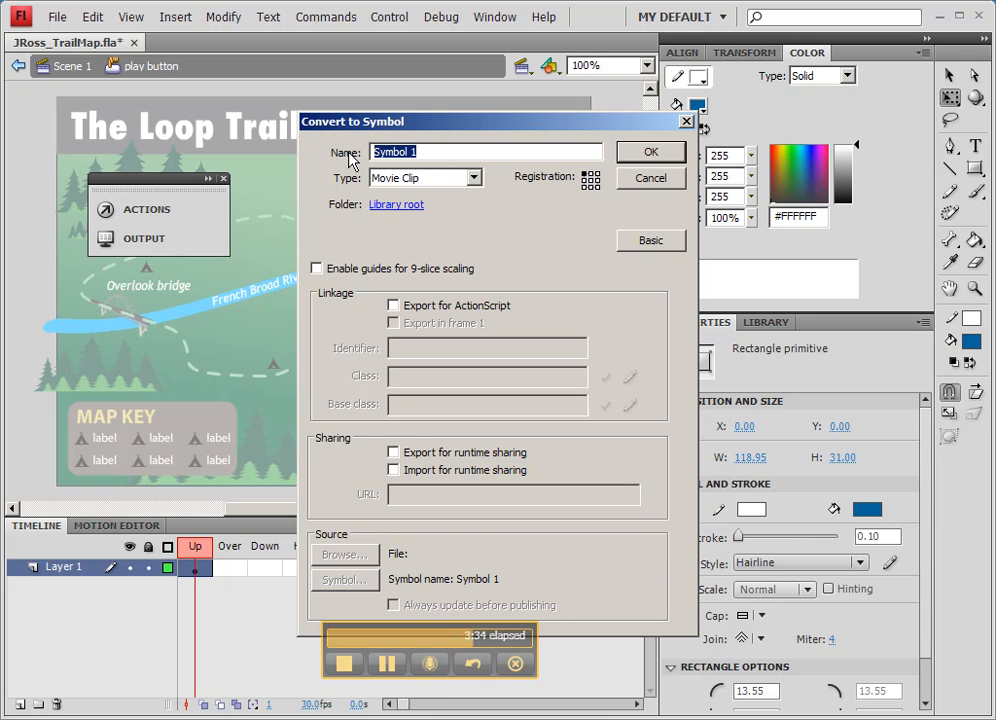
pyautogui.write('play button')
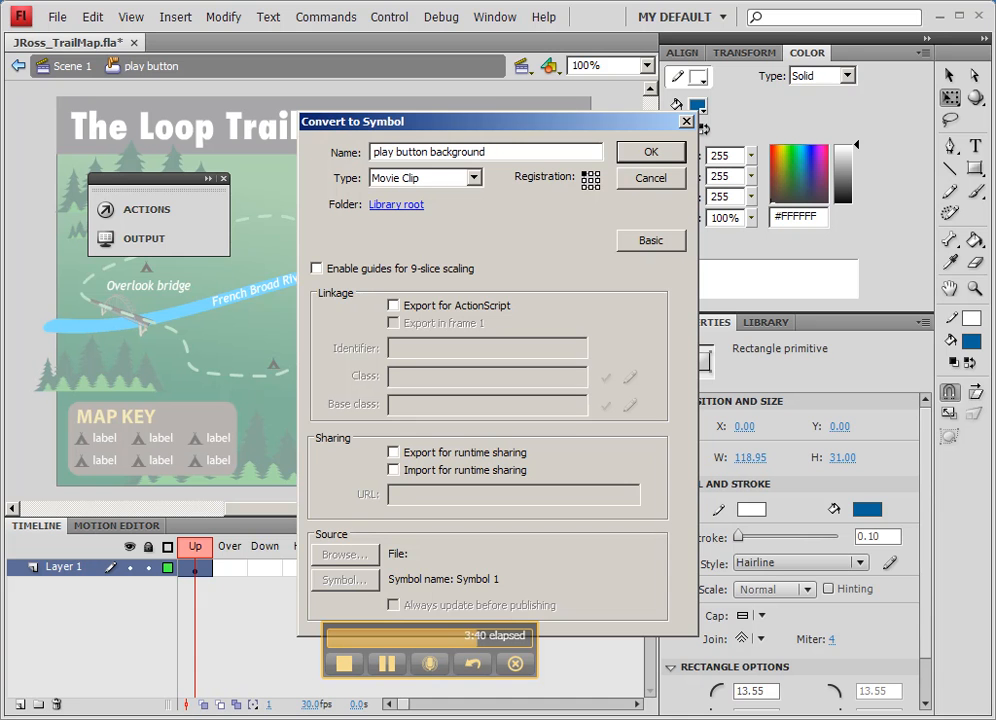
pyautogui.click(651, 153)
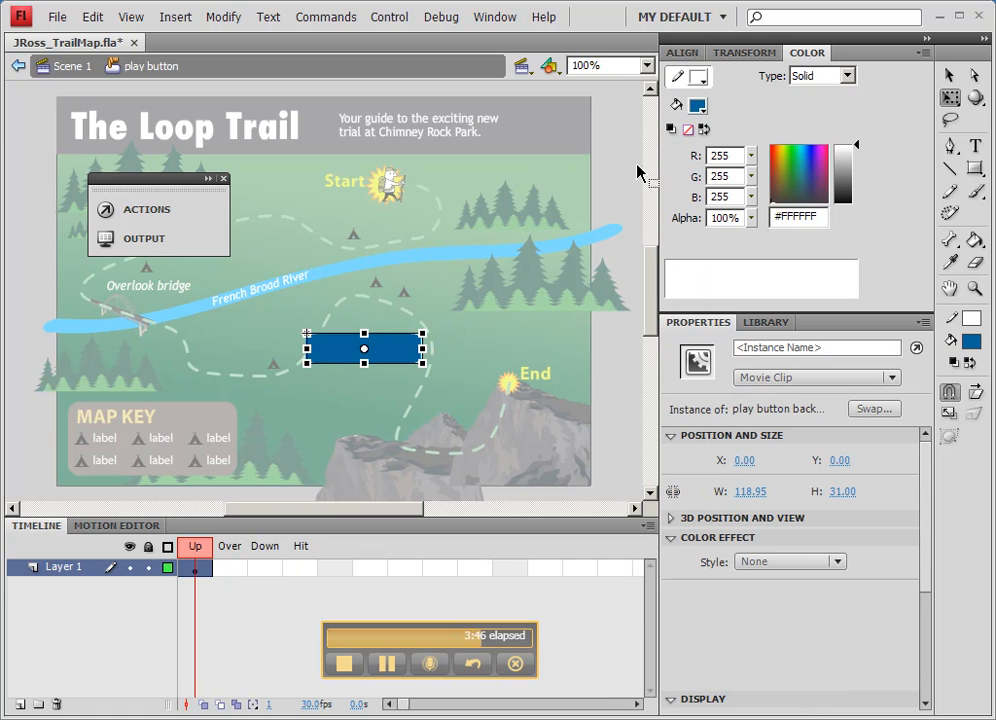
# Add a Bevel filter with a strength of 30% to the play button background in the Up state
pyautogui.click(395, 372)
pyautogui.click(398, 358)
pyautogui.moveTo(923, 540); pyautogui.dragTo(925, 665)
pyautogui.click(670, 703)
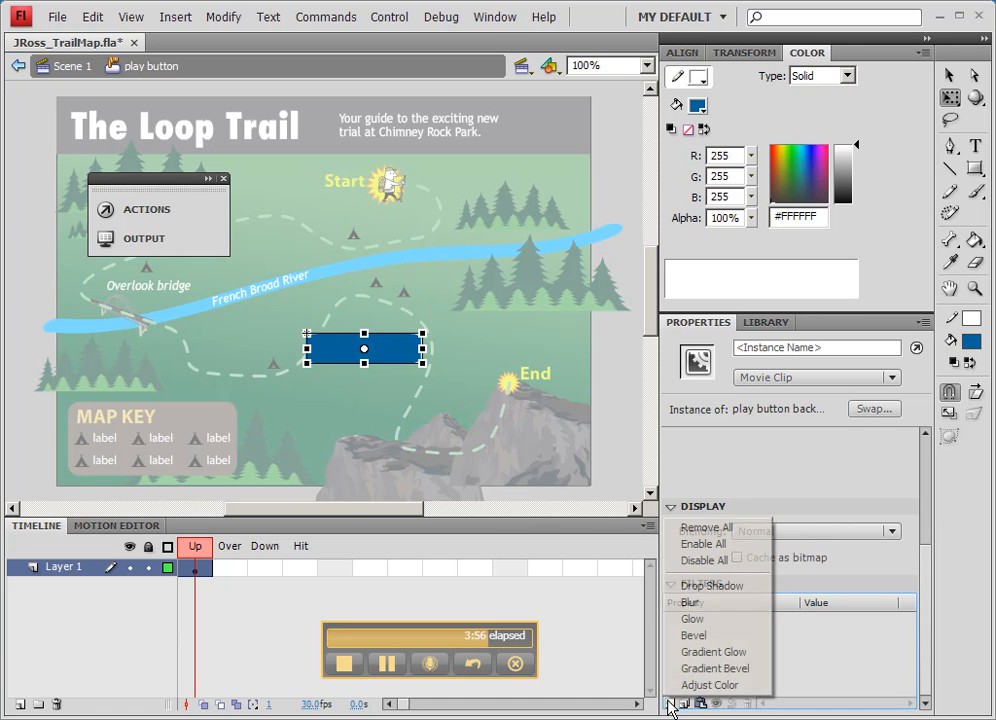
pyautogui.click(698, 636)
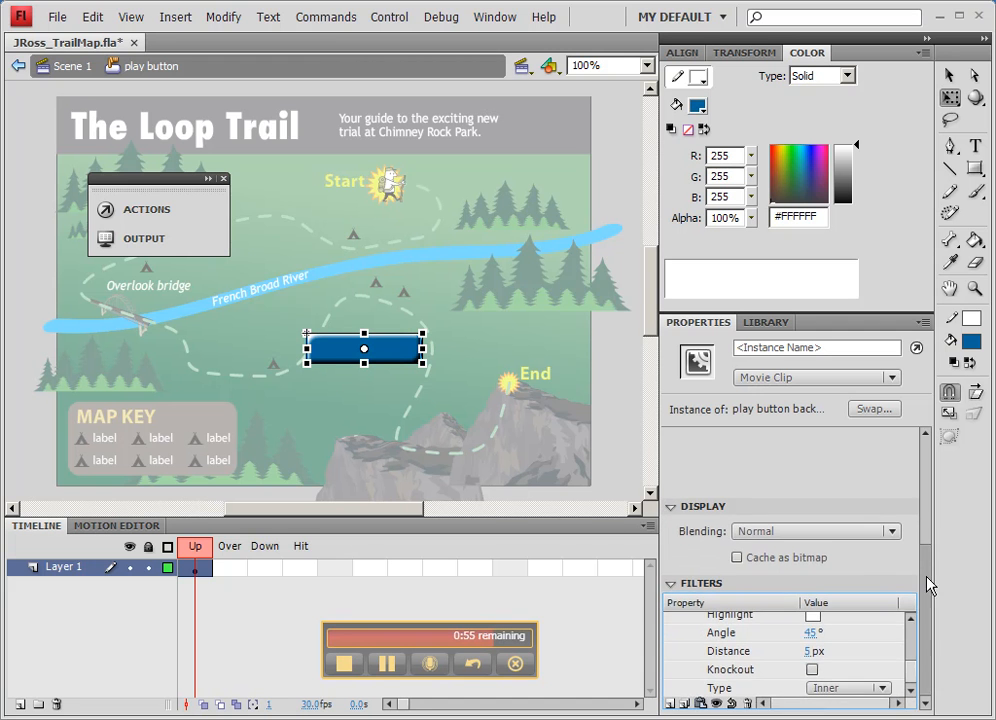
pyautogui.moveTo(913, 677); pyautogui.dragTo(909, 649)
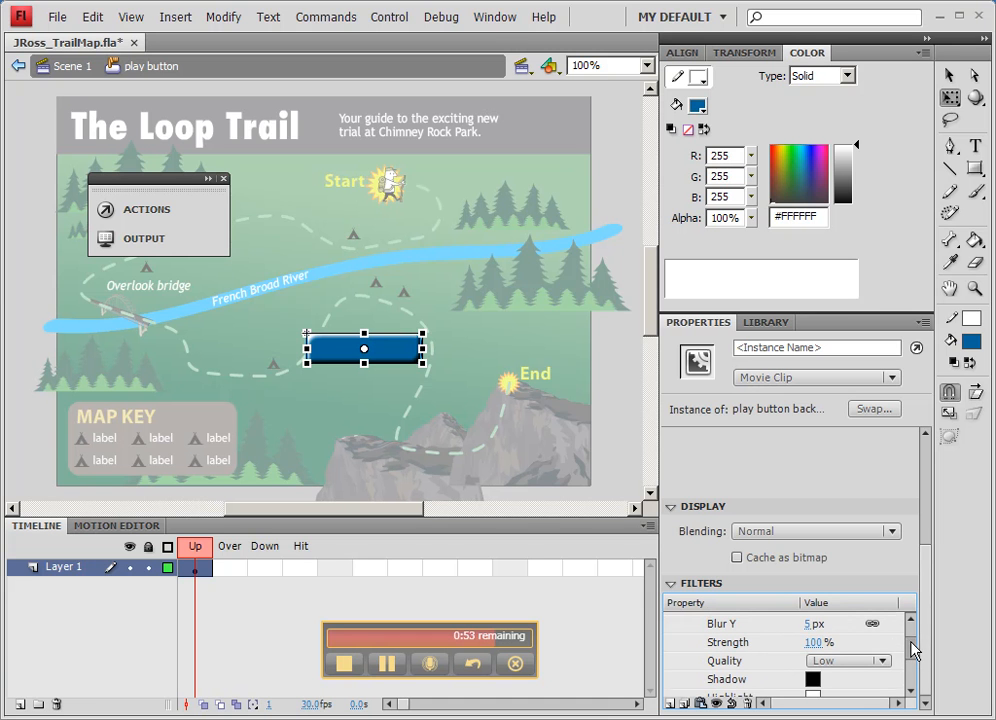
pyautogui.moveTo(814, 645); pyautogui.dragTo(745, 642)
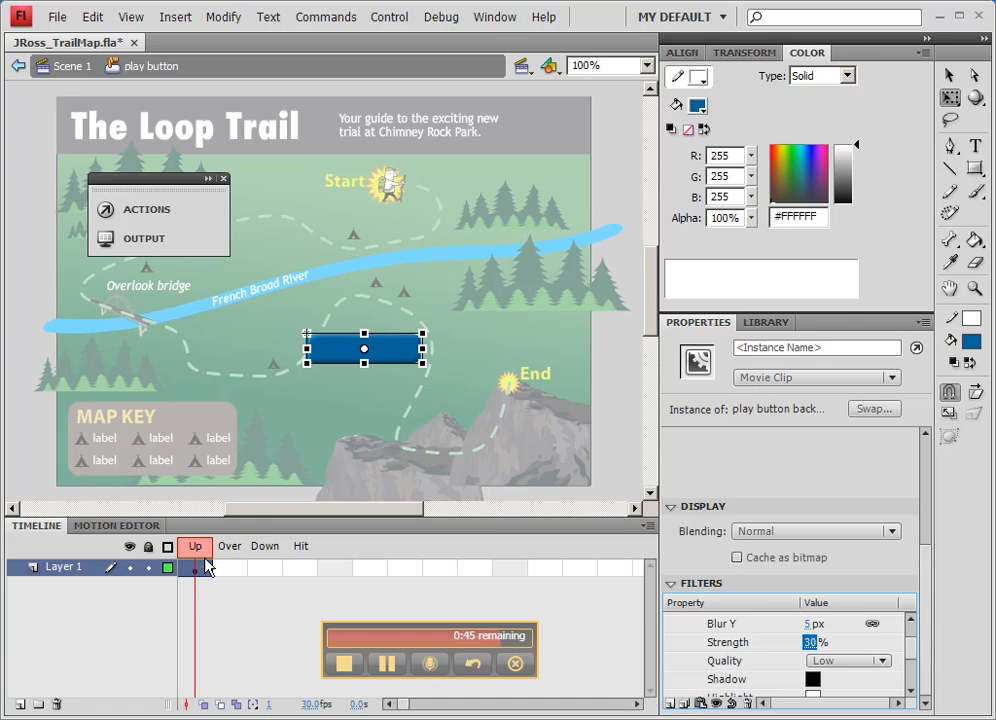
# Insert a keyframe in the button's Over state on Layer 1
pyautogui.click(203, 569)
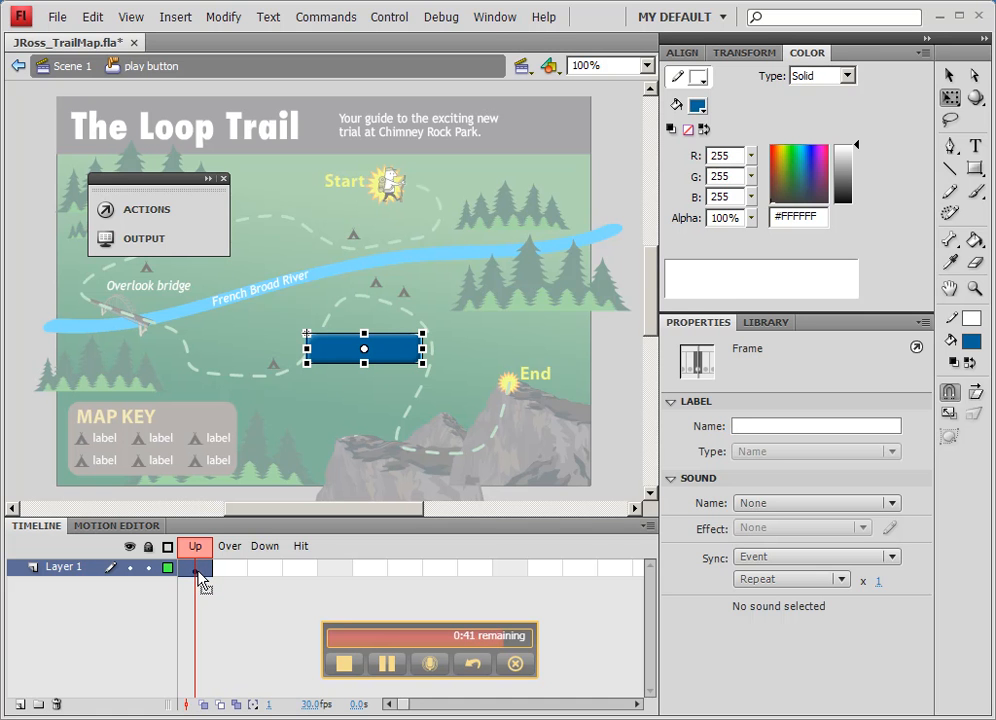
pyautogui.click(234, 572)
pyautogui.press('F6')
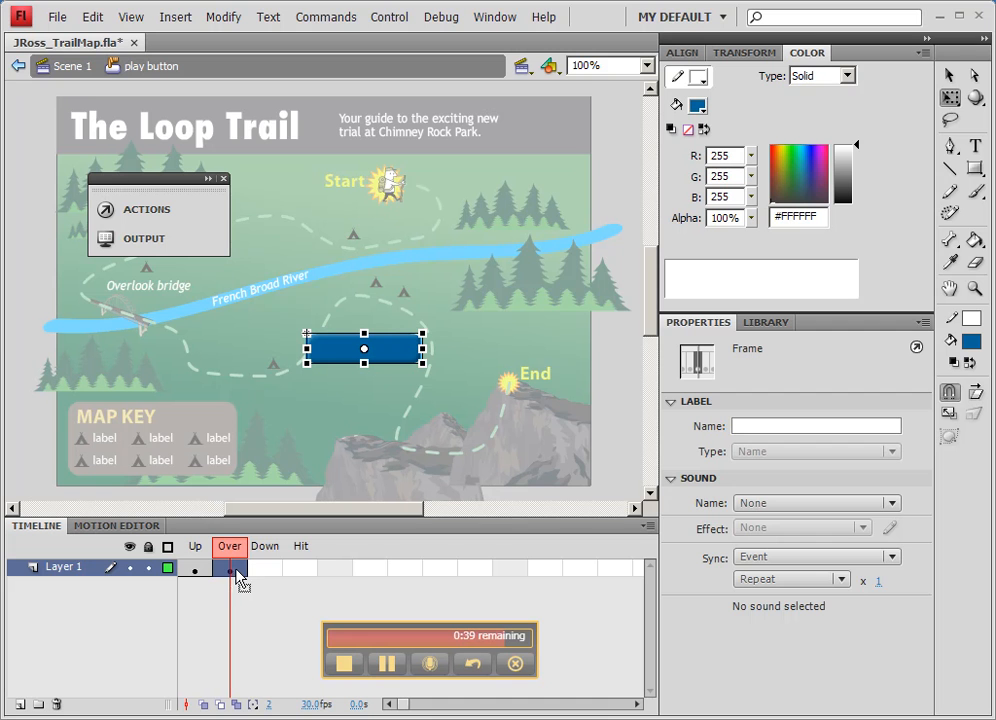
# Add an Adjust Color filter with brightness 33 to the button background in the Over state
pyautogui.click(405, 358)
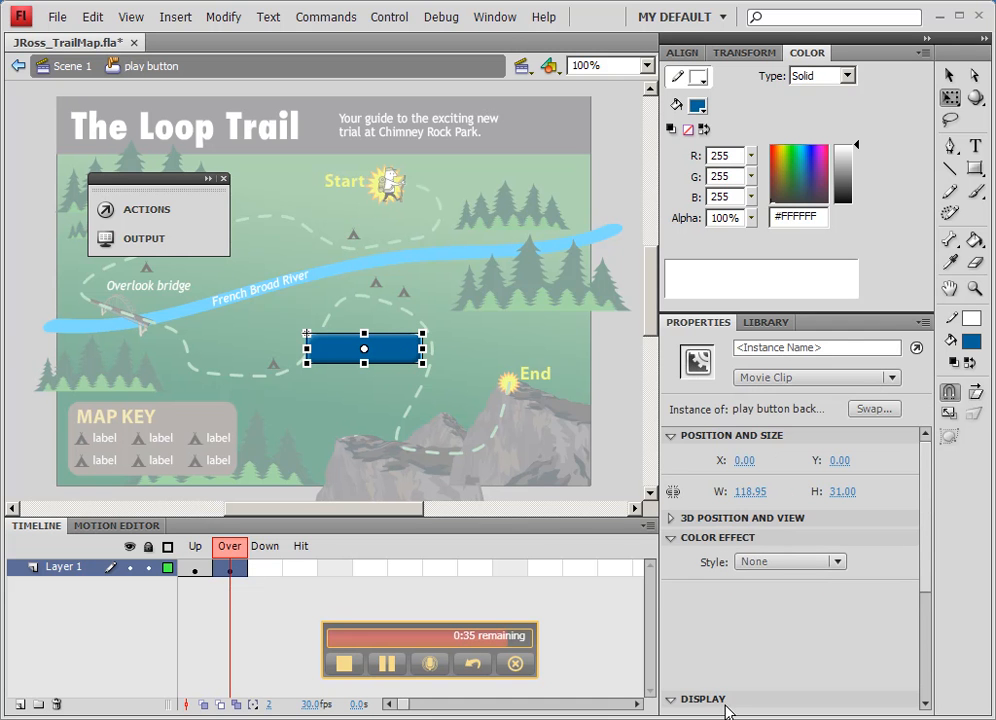
pyautogui.moveTo(925, 556); pyautogui.dragTo(926, 680)
pyautogui.click(670, 705)
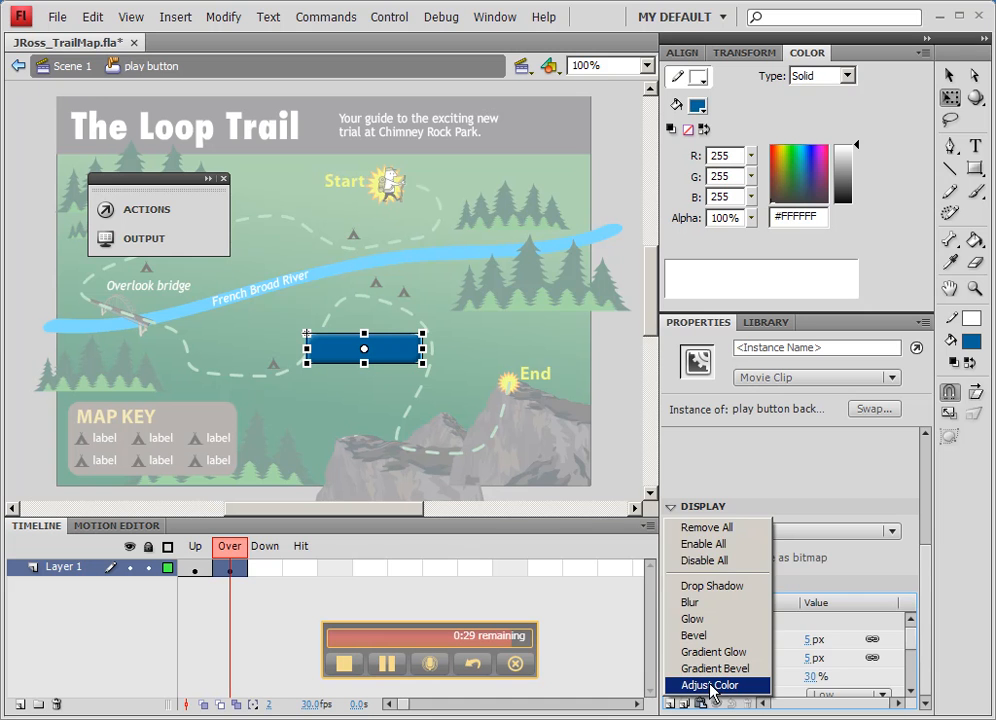
pyautogui.click(712, 686)
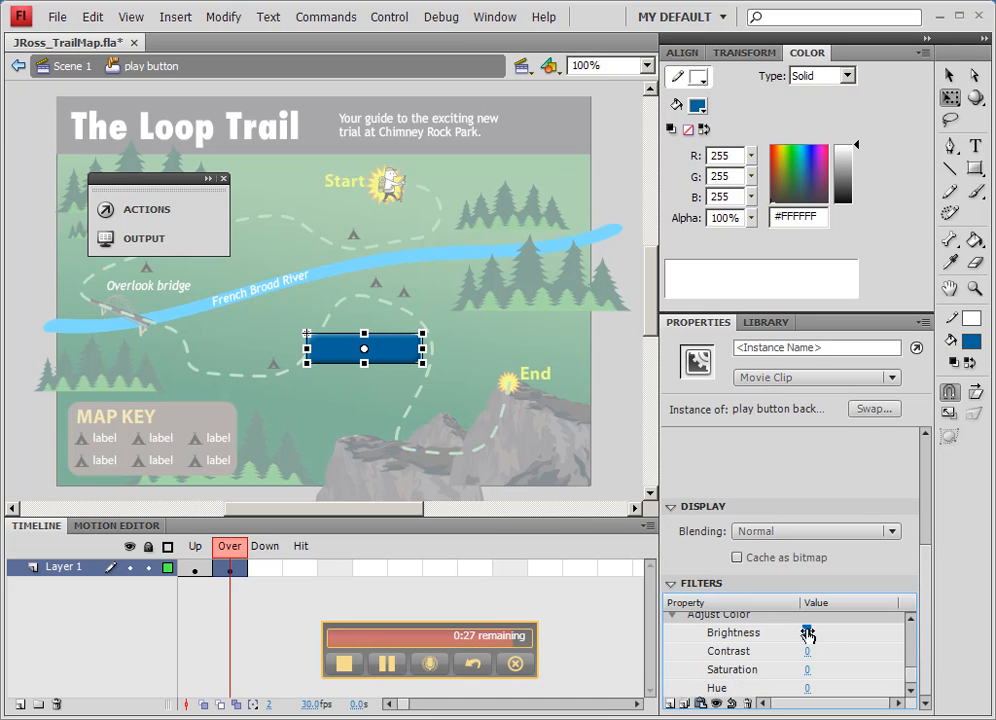
pyautogui.moveTo(806, 633); pyautogui.dragTo(838, 631)
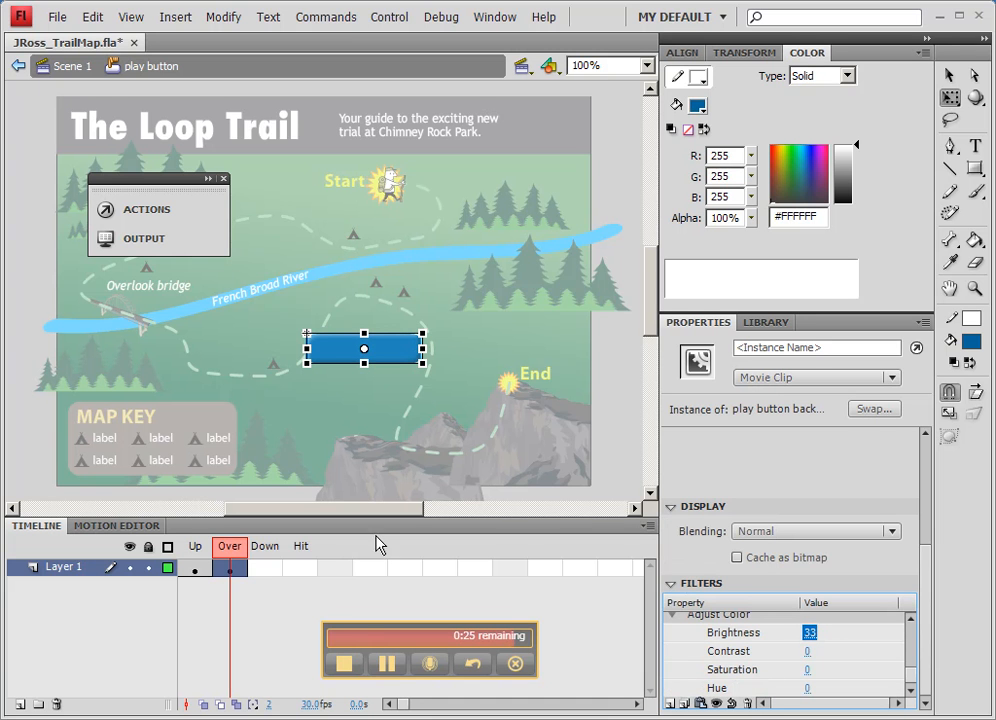
# Compare the button's Up and Over states by switching back and forth between the two frames
pyautogui.click(194, 556)
pyautogui.click(229, 556)
pyautogui.click(194, 556)
pyautogui.click(229, 556)
pyautogui.click(194, 556)
pyautogui.click(229, 556)
pyautogui.click(194, 556)
pyautogui.click(229, 556)
pyautogui.click(195, 556)
pyautogui.click(229, 556)
pyautogui.click(195, 556)
pyautogui.click(229, 556)
pyautogui.click(200, 556)
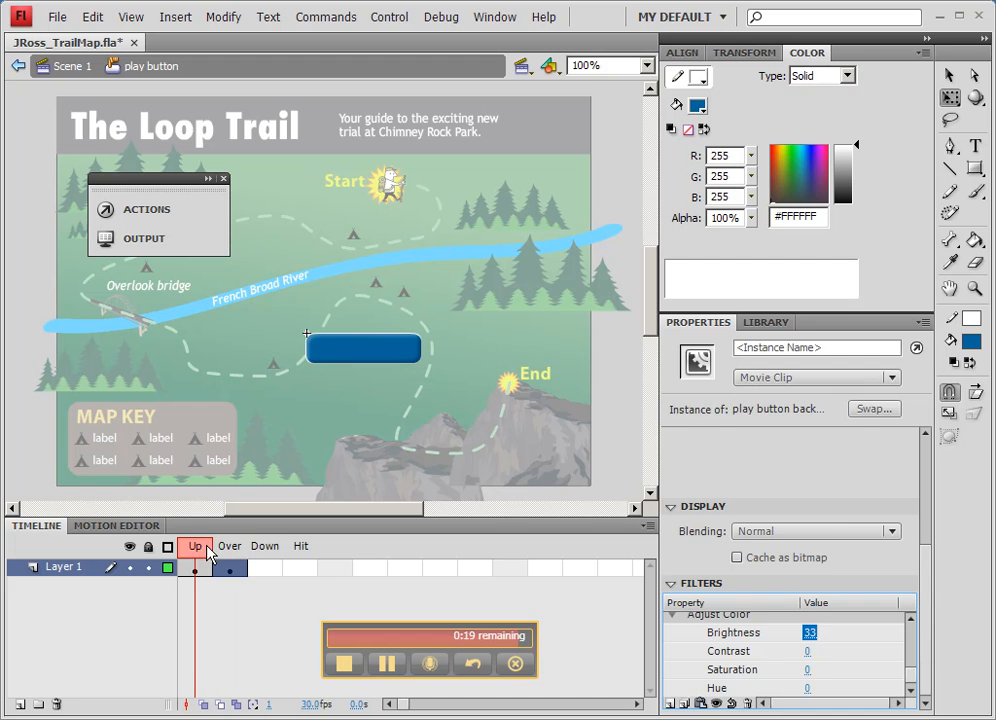
pyautogui.click(200, 550)
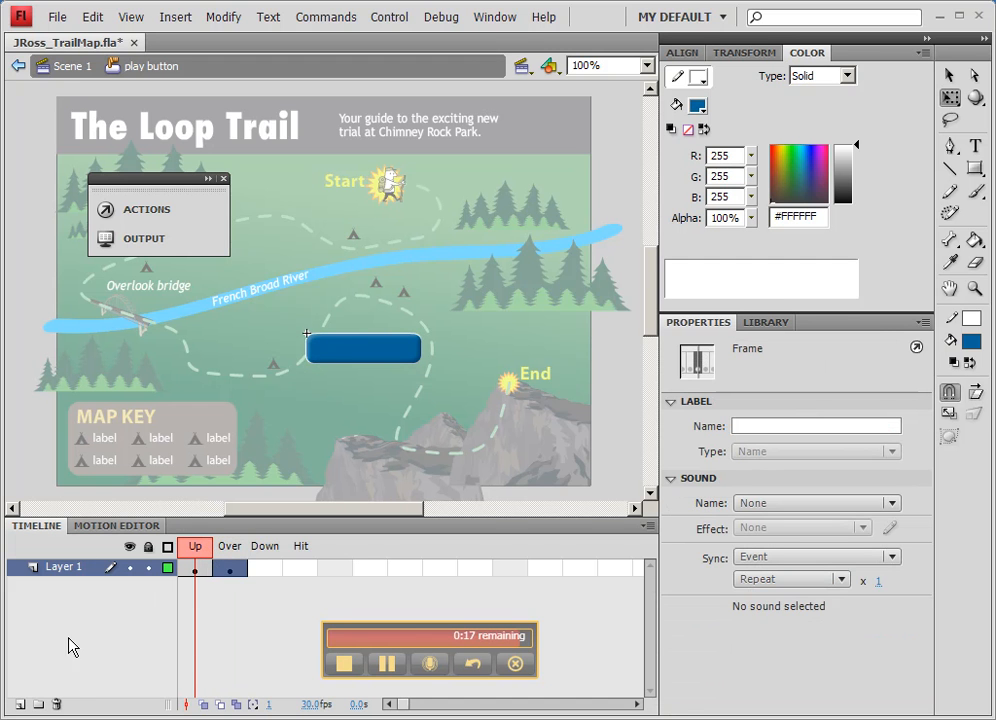
# Return to Scene 1 and move the play button up to about X 245.65, Y 215.65
pyautogui.click(72, 67)
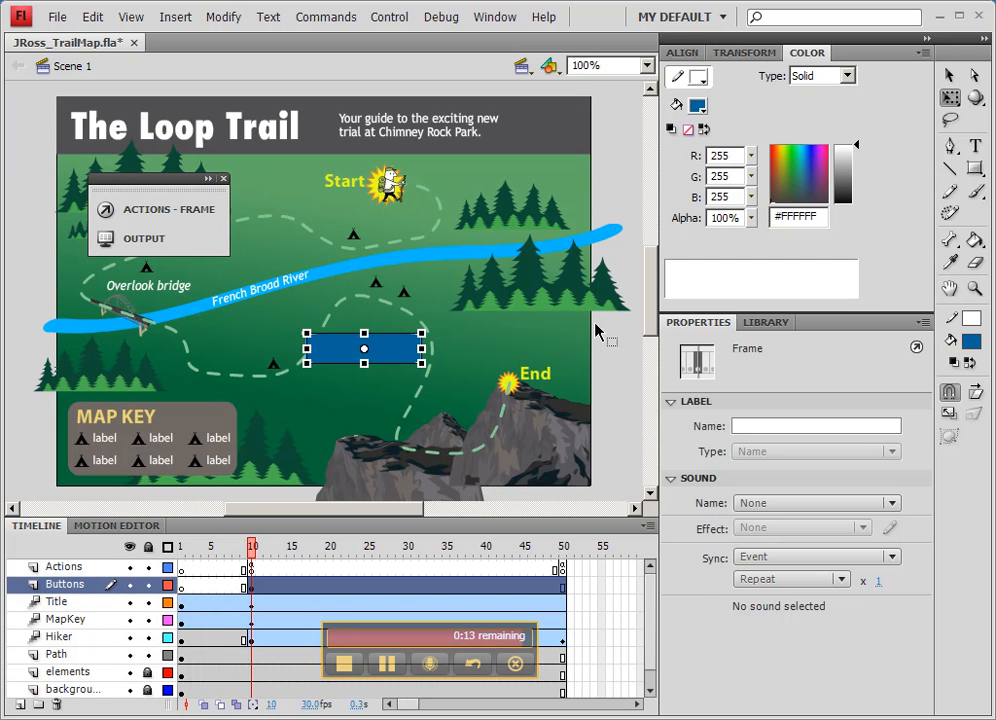
pyautogui.click(596, 332)
pyautogui.moveTo(378, 356); pyautogui.dragTo(385, 335)
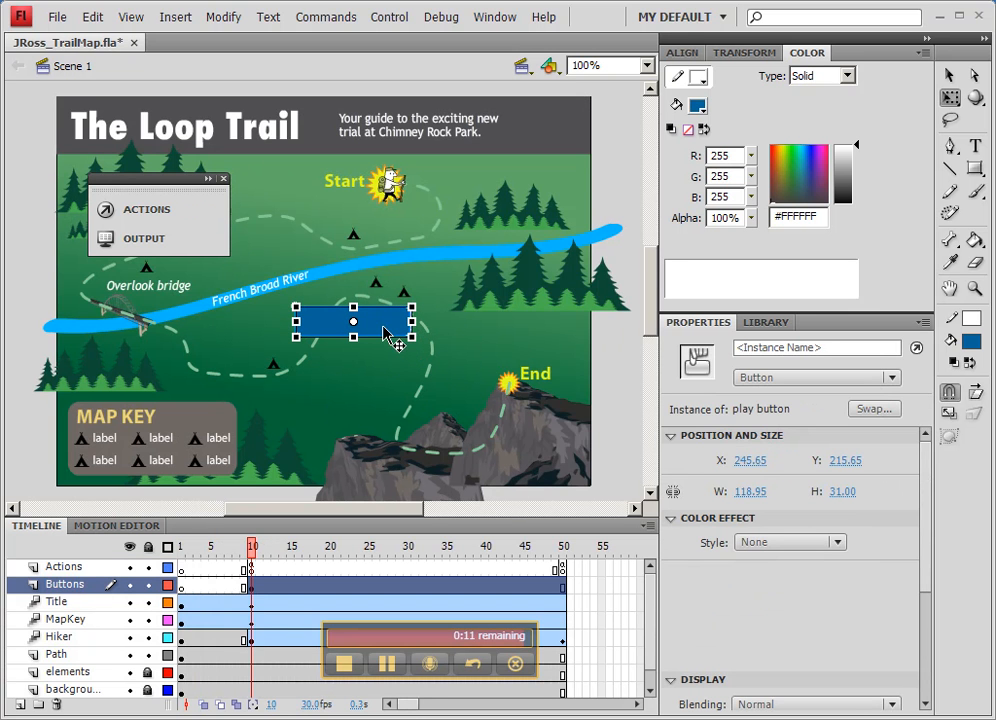